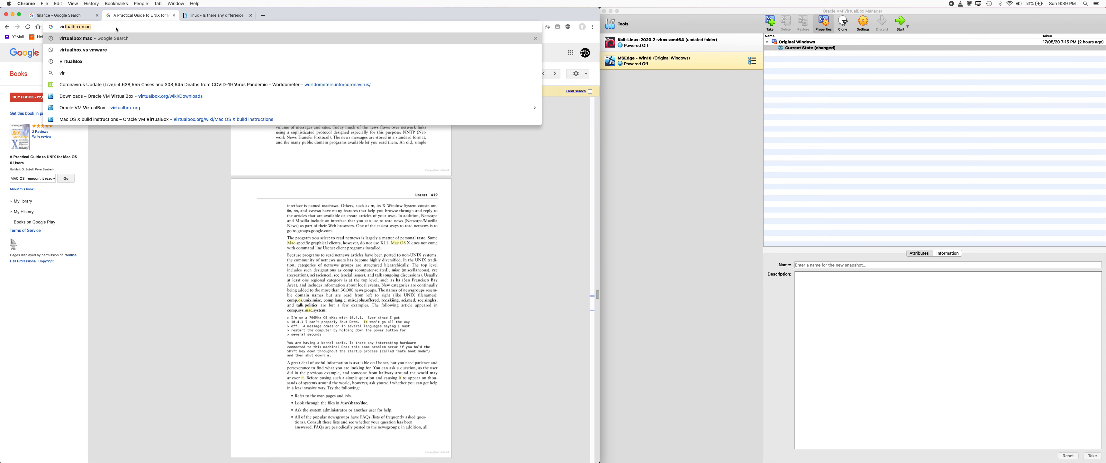
Step: Search Google for "virtualbox mac", check the Mac OS X build instructions, and open the Oracle VM VirtualBox home page
{"action": "type", "text": "x"}
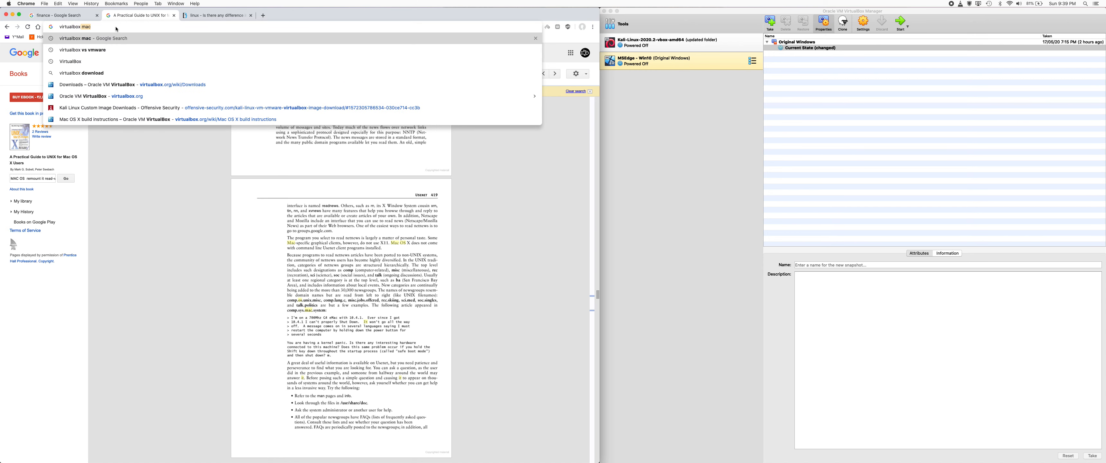
{"action": "key", "text": "Return"}
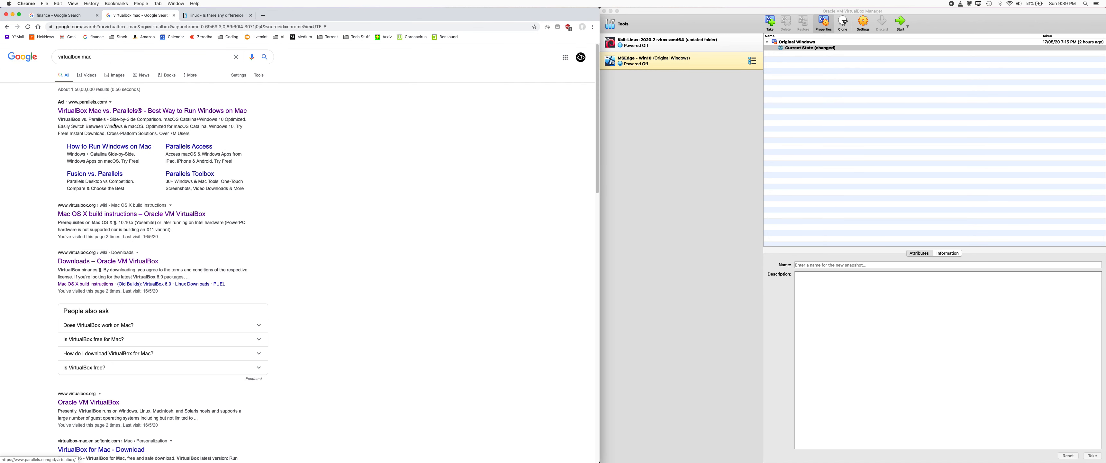
{"action": "left_click", "coordinate": [101, 217]}
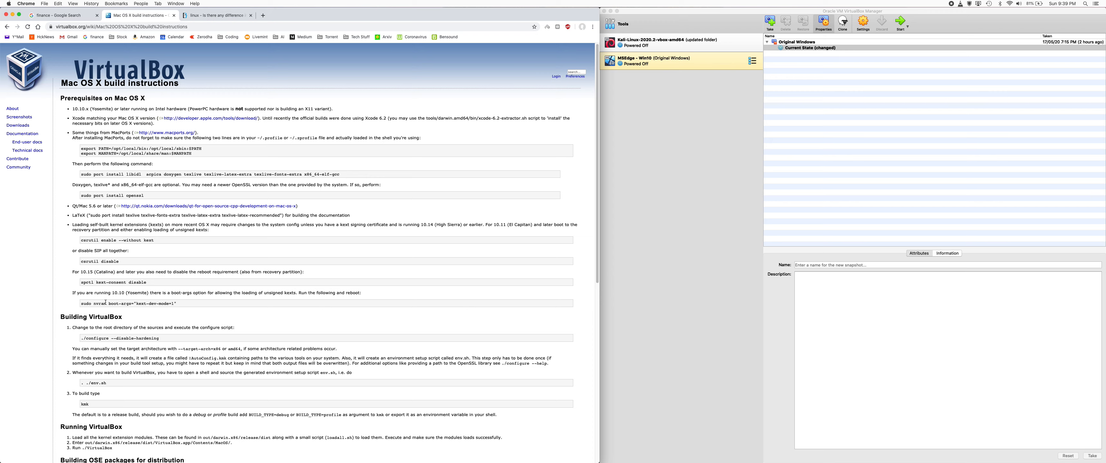
{"action": "left_click", "coordinate": [7, 27]}
{"action": "left_click", "coordinate": [92, 443]}
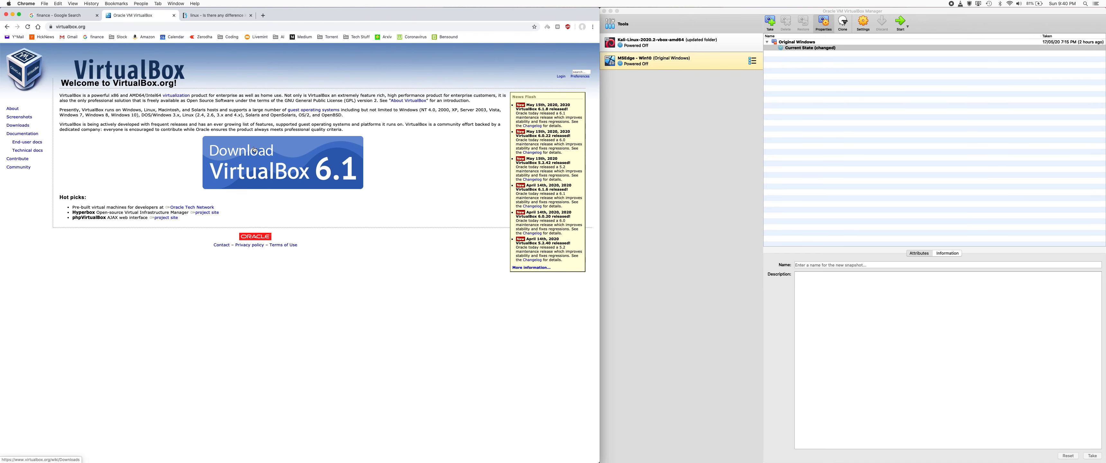
Step: Switch to Finder, view the Downloads folder containing the VirtualBox Extension Pack, and put the Finder window away
{"action": "mouse_move", "coordinate": [500, 460]}
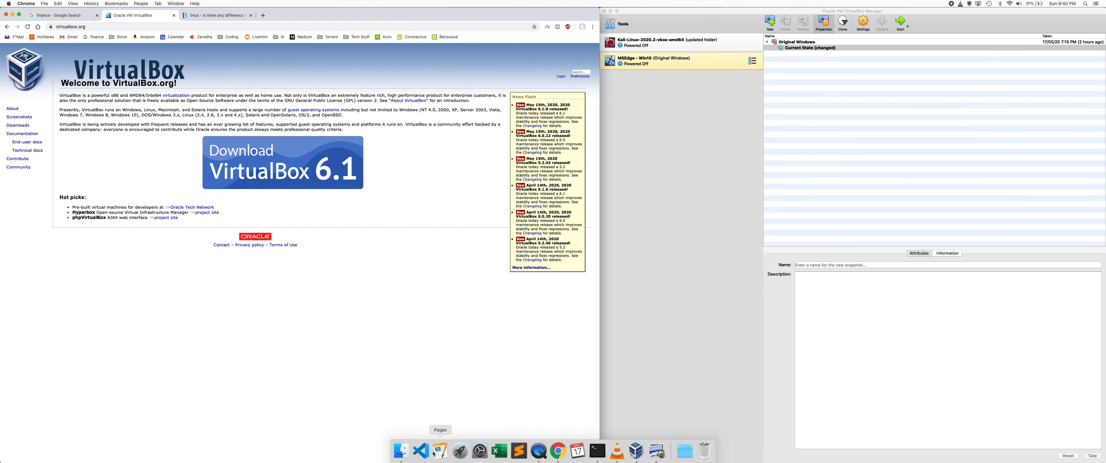
{"action": "left_click", "coordinate": [399, 450]}
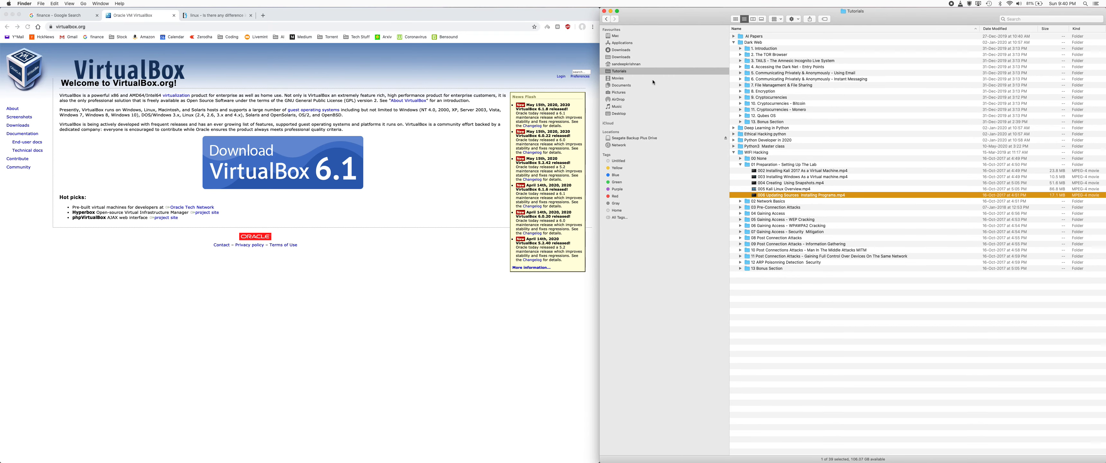
{"action": "left_click", "coordinate": [623, 58]}
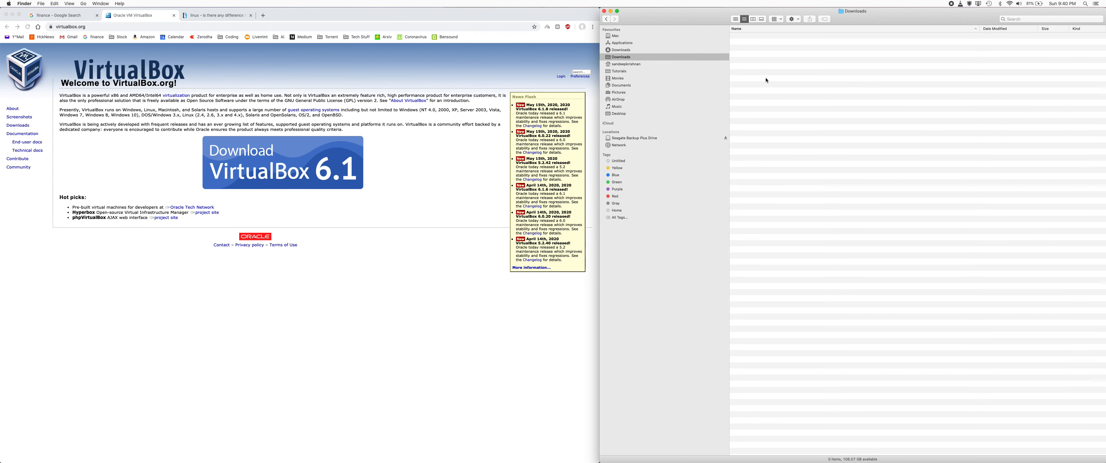
{"action": "left_click", "coordinate": [623, 50]}
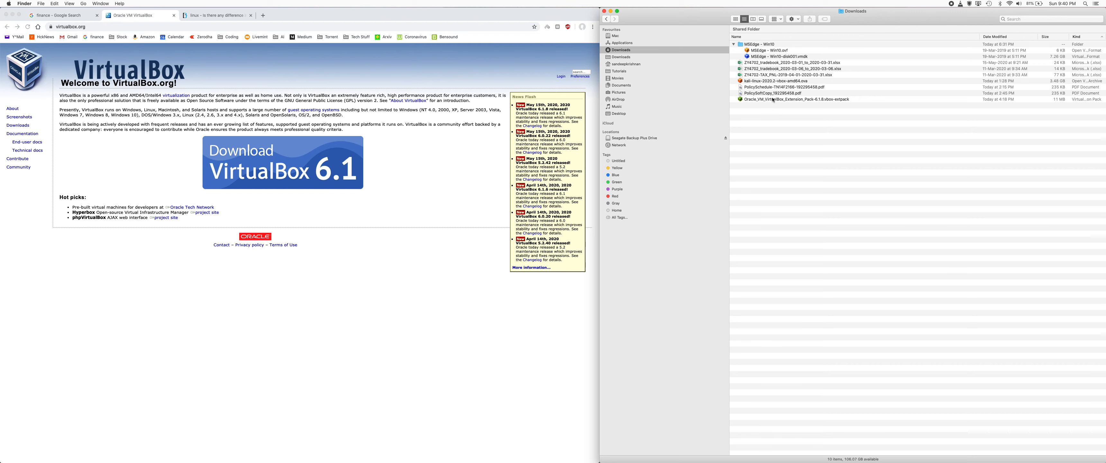
{"action": "left_click", "coordinate": [611, 12]}
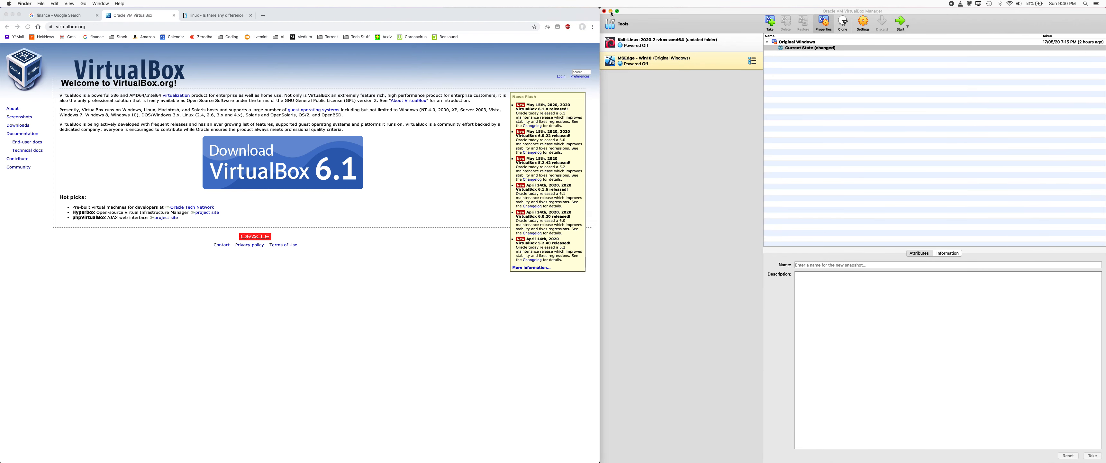
Step: Search Google for "vmware" in the Super User tab, open the VMware India website, and look over its home page
{"action": "left_click", "coordinate": [211, 16]}
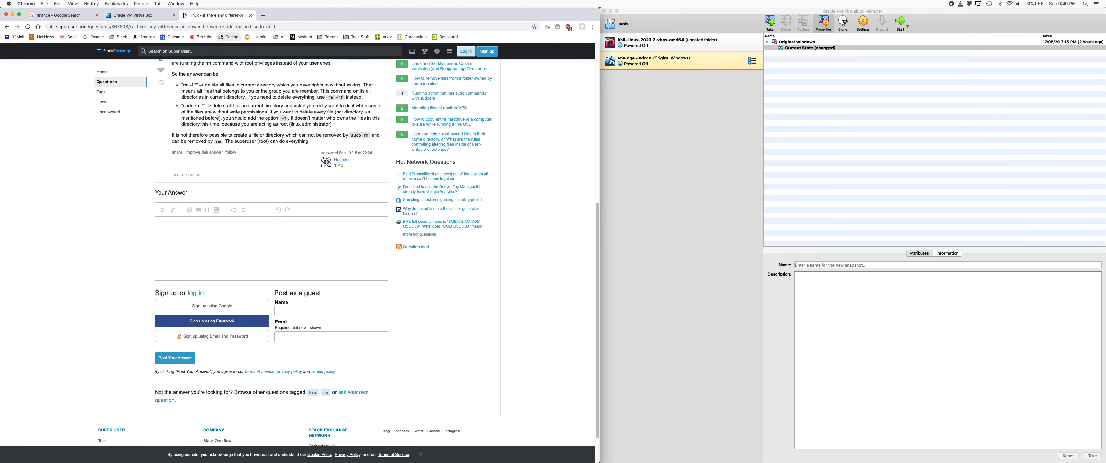
{"action": "left_click", "coordinate": [172, 25]}
{"action": "type", "text": "vm ware"}
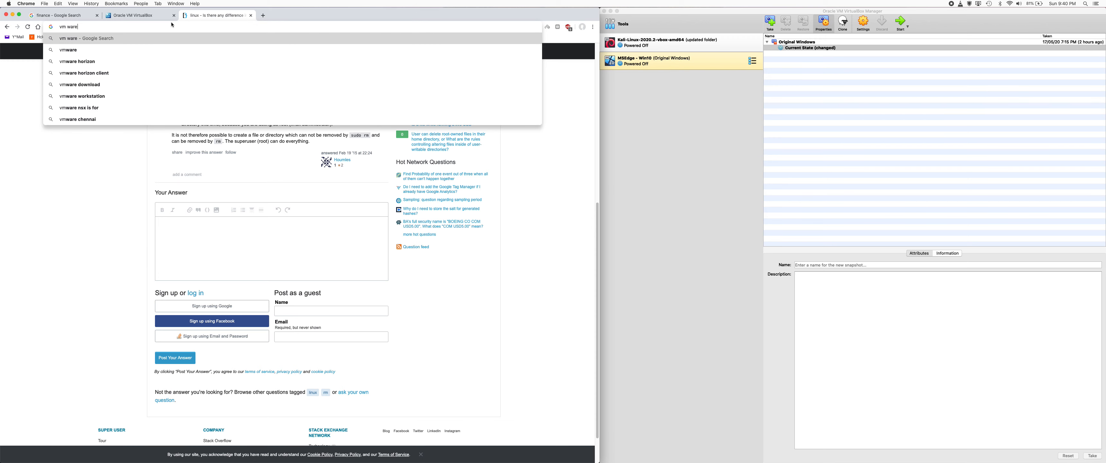
{"action": "key", "text": "Down"}
{"action": "key", "text": "Return"}
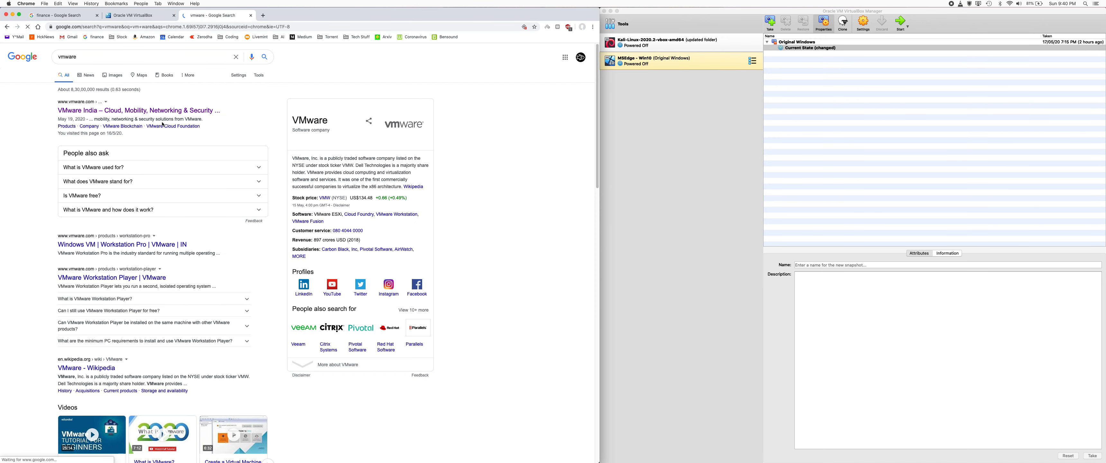
{"action": "left_click", "coordinate": [159, 110]}
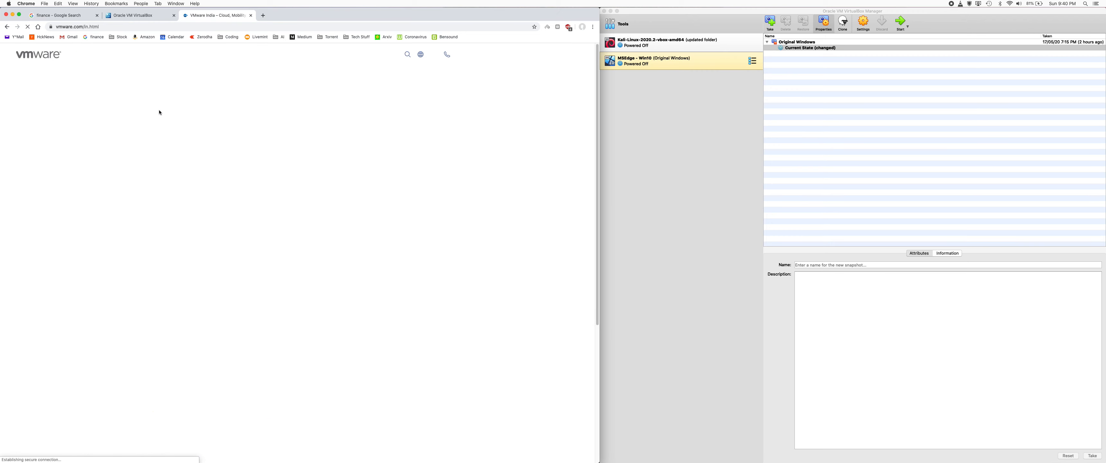
{"action": "scroll", "coordinate": [314, 237], "scroll_direction": "down", "scroll_amount": 10}
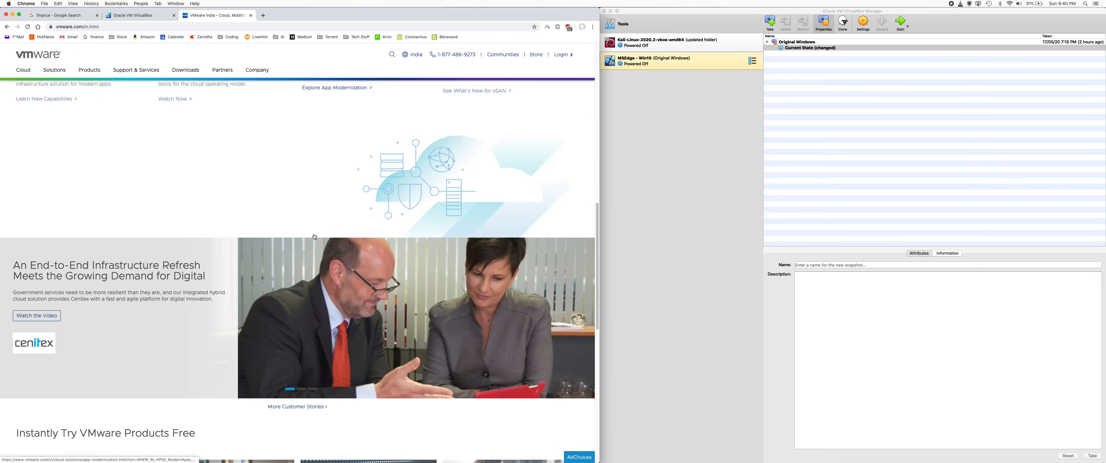
{"action": "scroll", "coordinate": [314, 237], "scroll_direction": "up", "scroll_amount": 10}
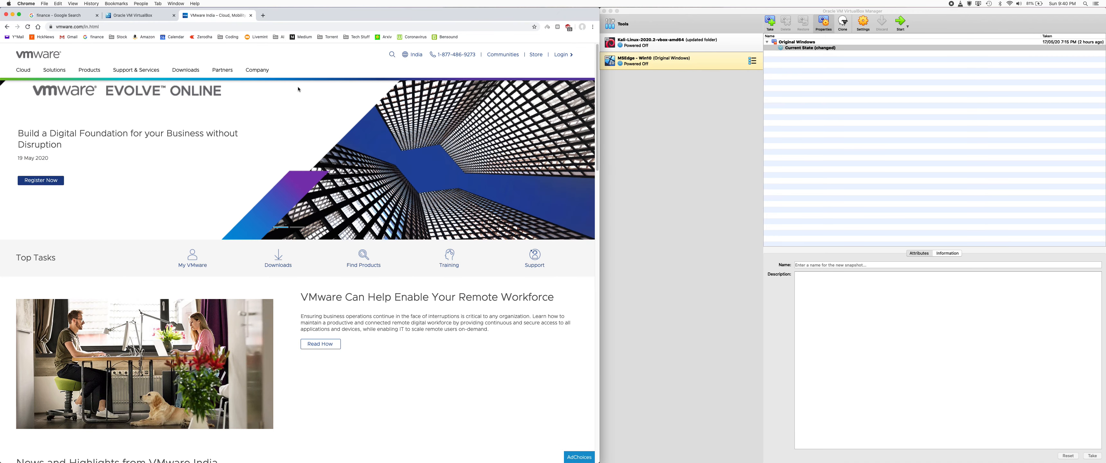
Step: Open the VMware Fusion evaluation page from the site's free product trials and demos
{"action": "left_click", "coordinate": [176, 67]}
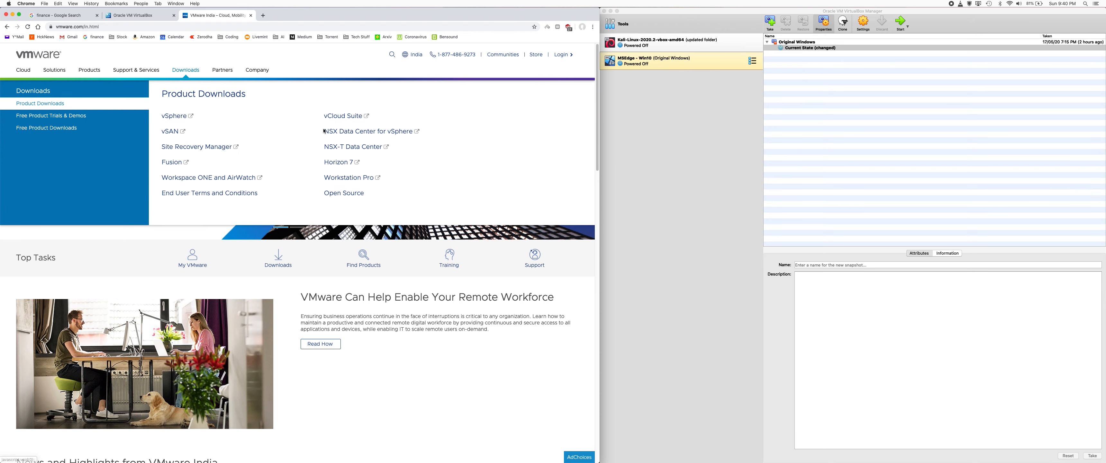
{"action": "left_click", "coordinate": [85, 120]}
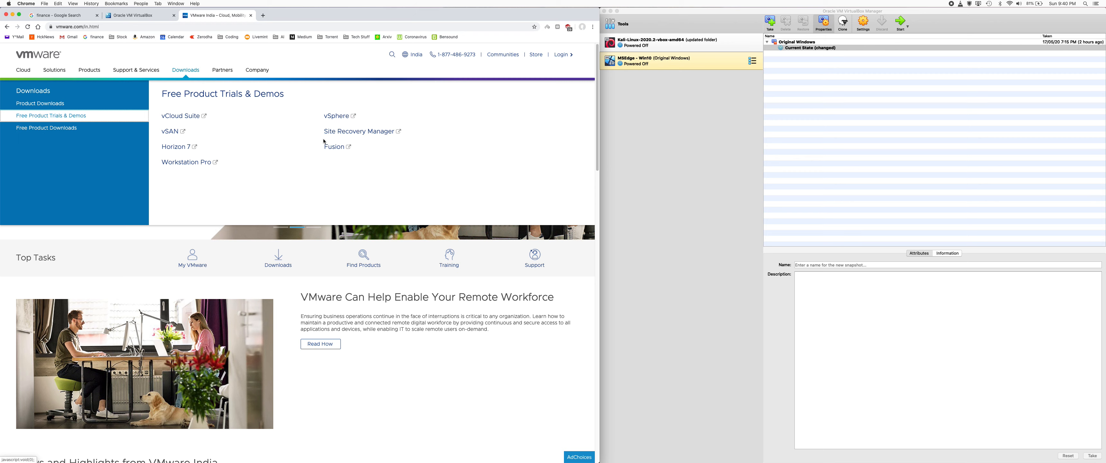
{"action": "left_click", "coordinate": [338, 147]}
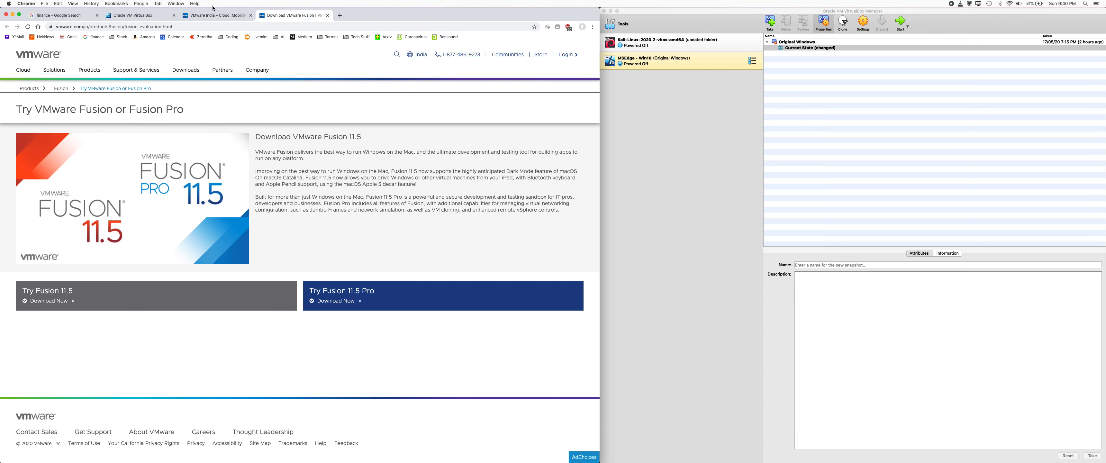
Step: Return to the VirtualBox web page, switch to VirtualBox Manager, and select the Kali-Linux-2020.2-vbox-amd64 machine
{"action": "left_click", "coordinate": [142, 16]}
{"action": "mouse_move", "coordinate": [455, 462]}
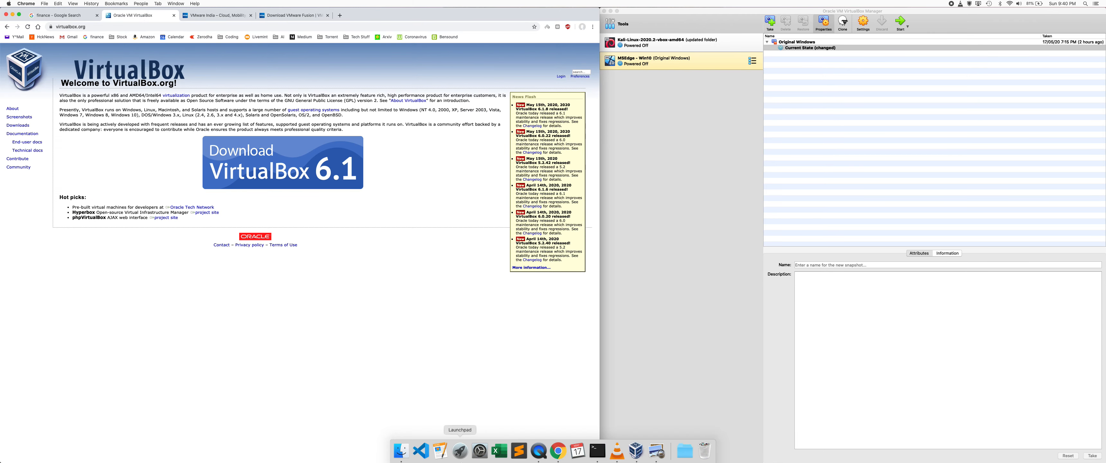
{"action": "left_click", "coordinate": [637, 452]}
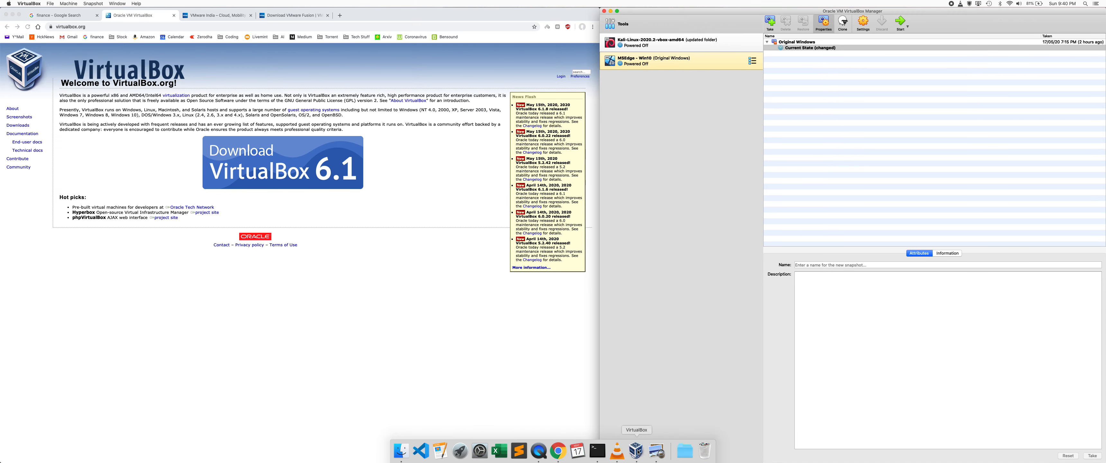
{"action": "left_click", "coordinate": [644, 47]}
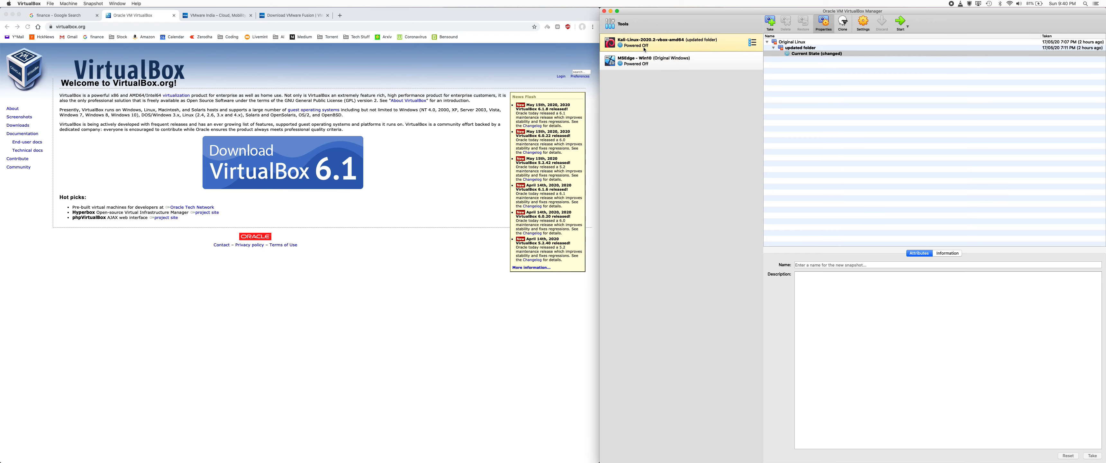
Step: Search Google for "kali linux" in the VMware India tab and open the official Kali Linux Downloads page
{"action": "left_click", "coordinate": [226, 18]}
{"action": "left_click", "coordinate": [224, 25]}
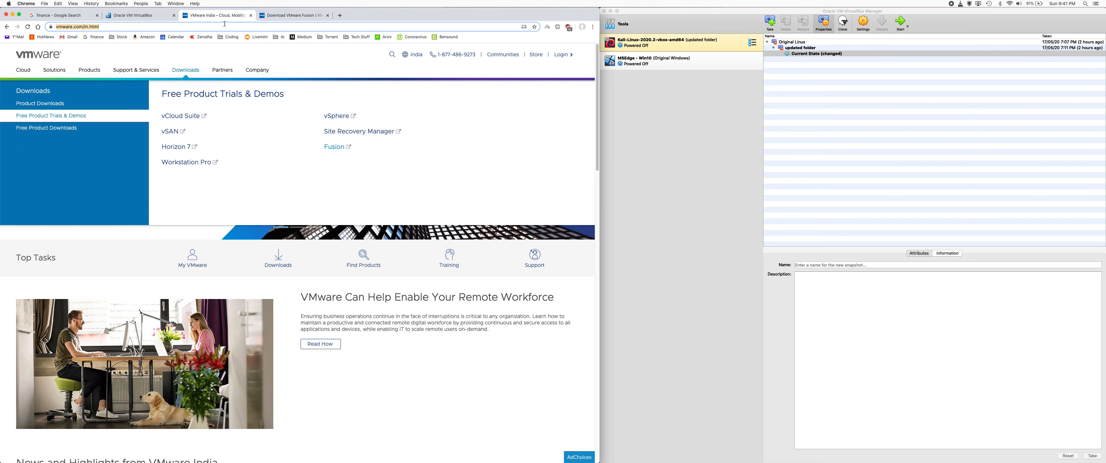
{"action": "type", "text": "kali linus"}
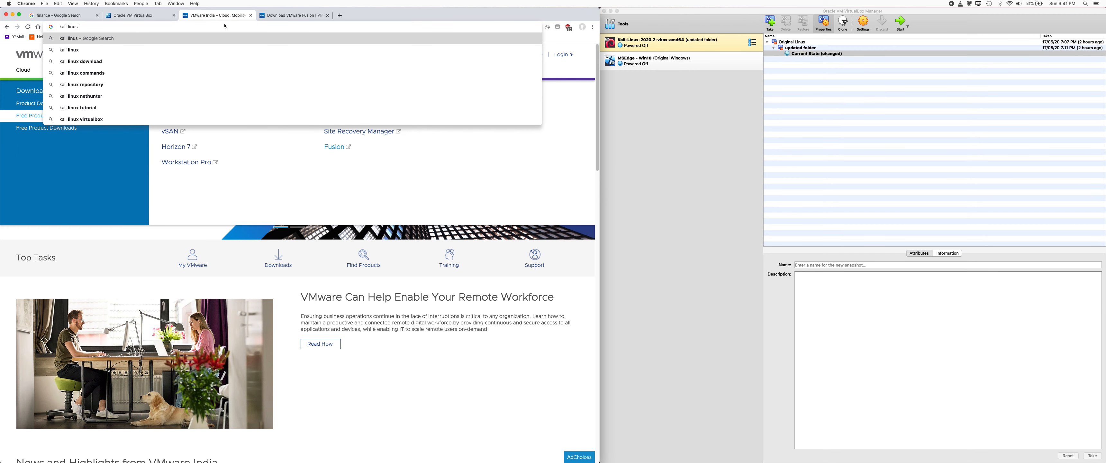
{"action": "left_click", "coordinate": [235, 50]}
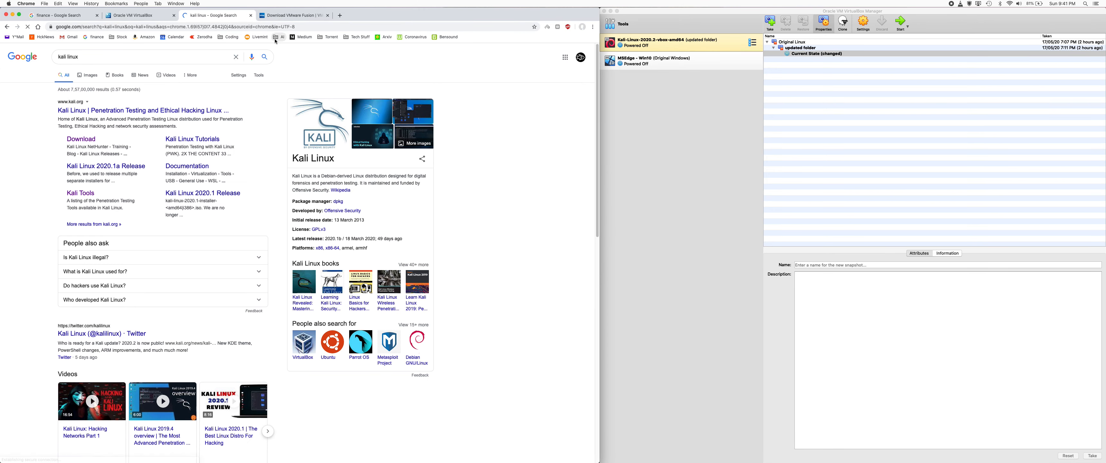
{"action": "left_click", "coordinate": [91, 142]}
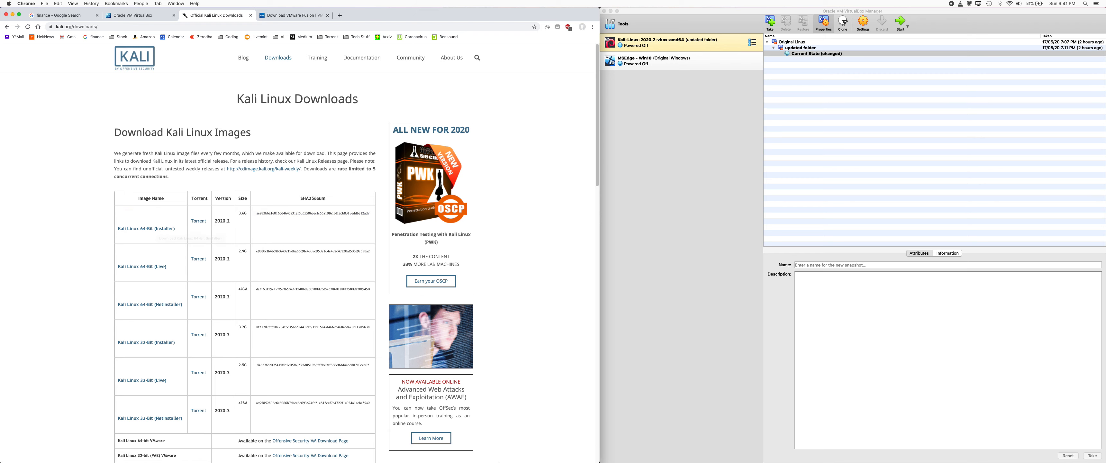
Step: Locate the kali-linux-2020.2-vbox-amd64.ova file in Finder's Downloads folder, then close the Finder window
{"action": "left_click", "coordinate": [400, 460]}
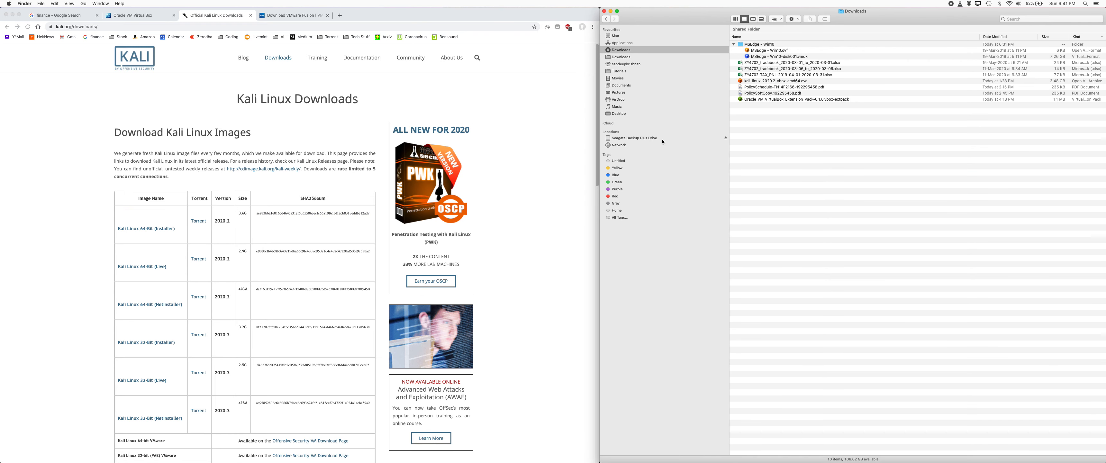
{"action": "left_click", "coordinate": [769, 82]}
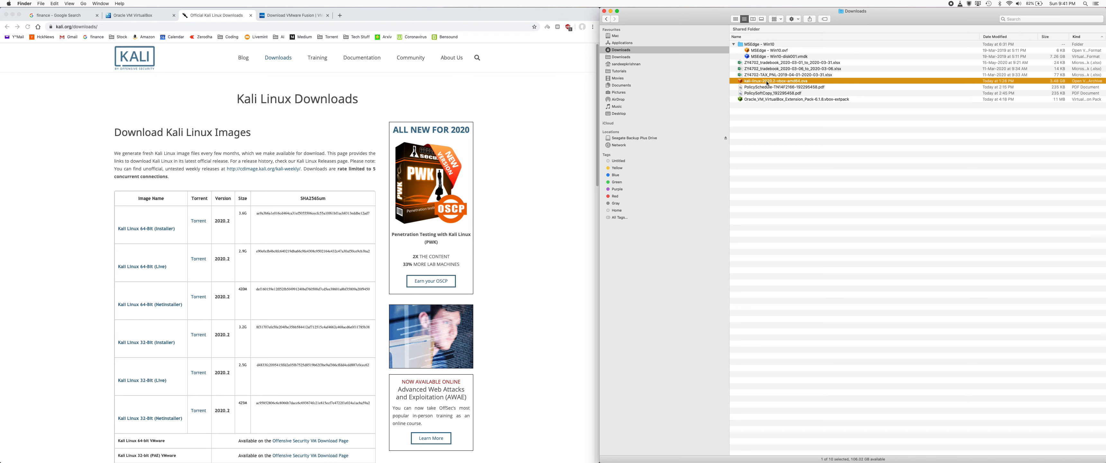
{"action": "left_click", "coordinate": [83, 259]}
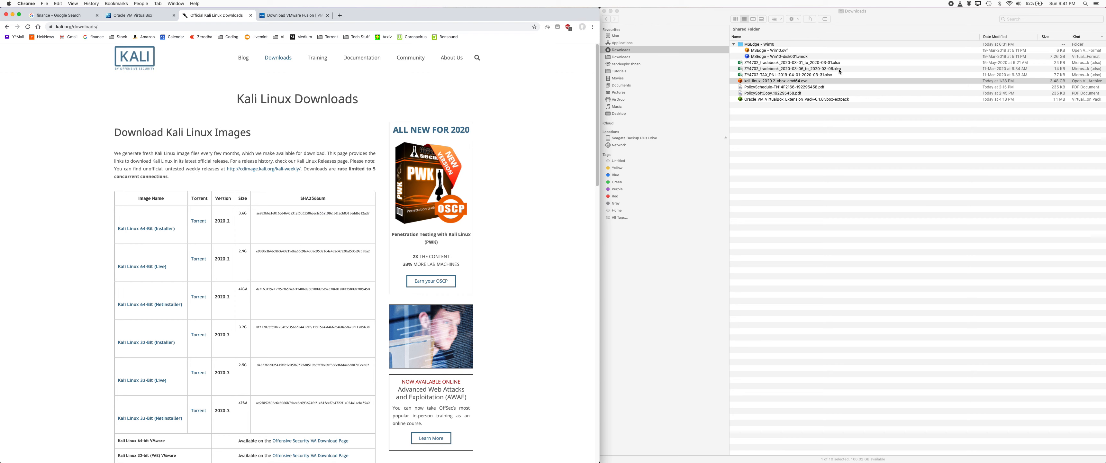
{"action": "left_click", "coordinate": [604, 11]}
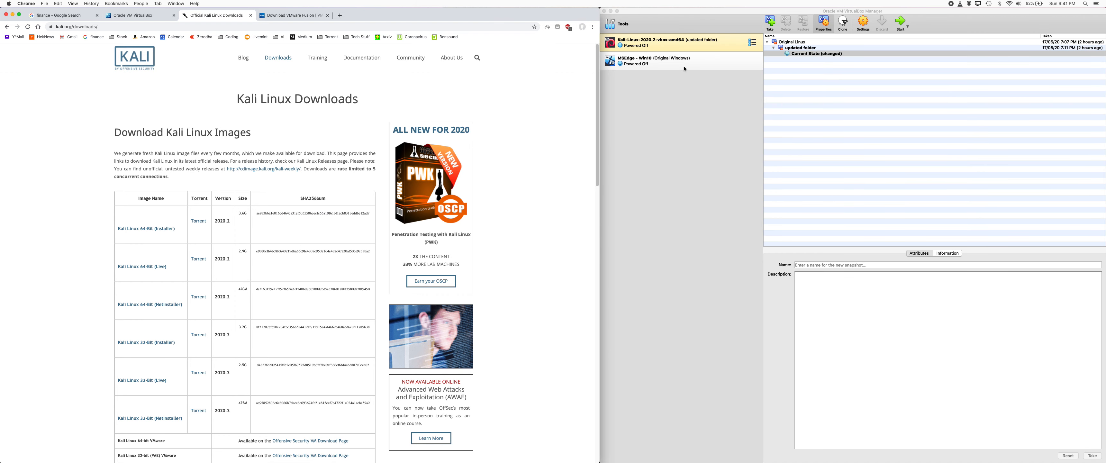
Step: Open the Kali Linux machine's settings in VirtualBox and examine its System motherboard and base memory options
{"action": "left_click", "coordinate": [675, 48]}
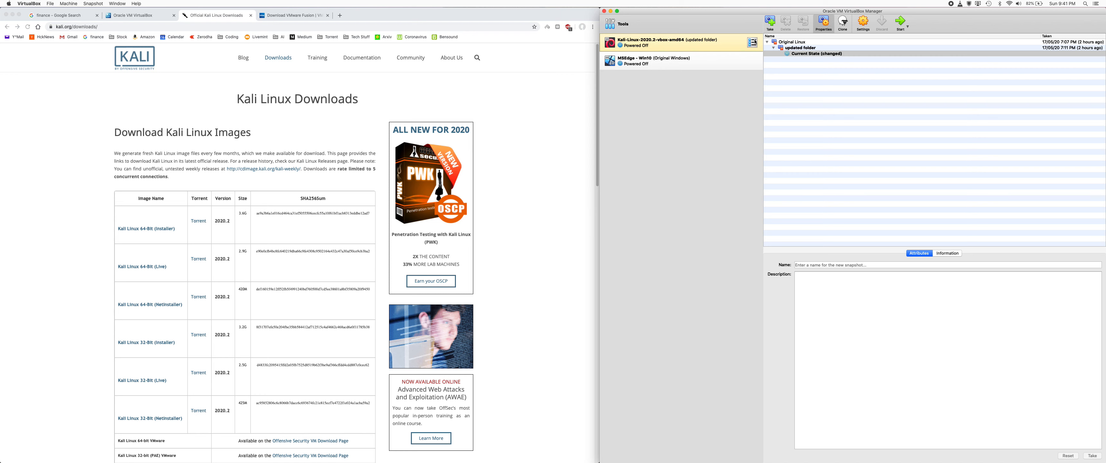
{"action": "left_click", "coordinate": [864, 22]}
{"action": "left_click", "coordinate": [780, 153]}
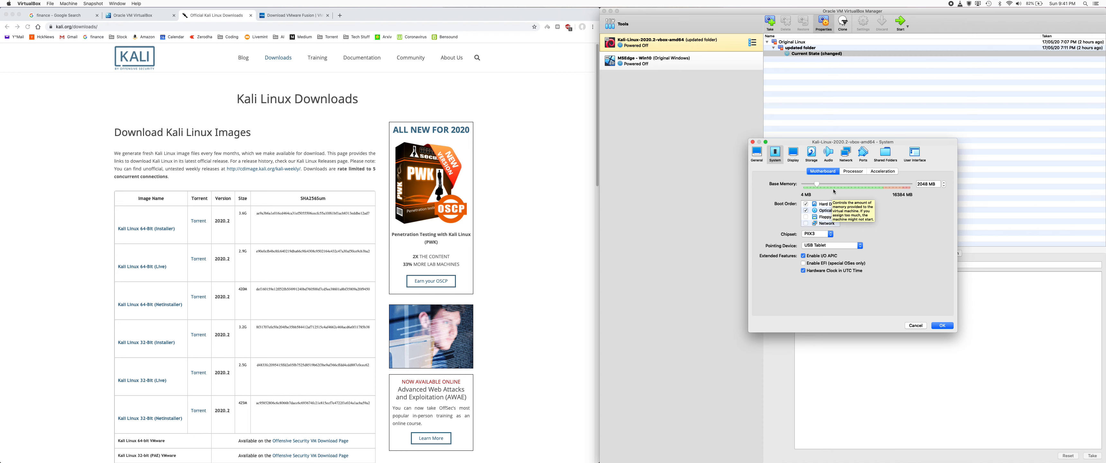
Step: Review the attachment types and network names for the Kali machine's Adapter 1, then dismiss the settings without saving
{"action": "left_click", "coordinate": [842, 153]}
{"action": "left_click", "coordinate": [853, 191]}
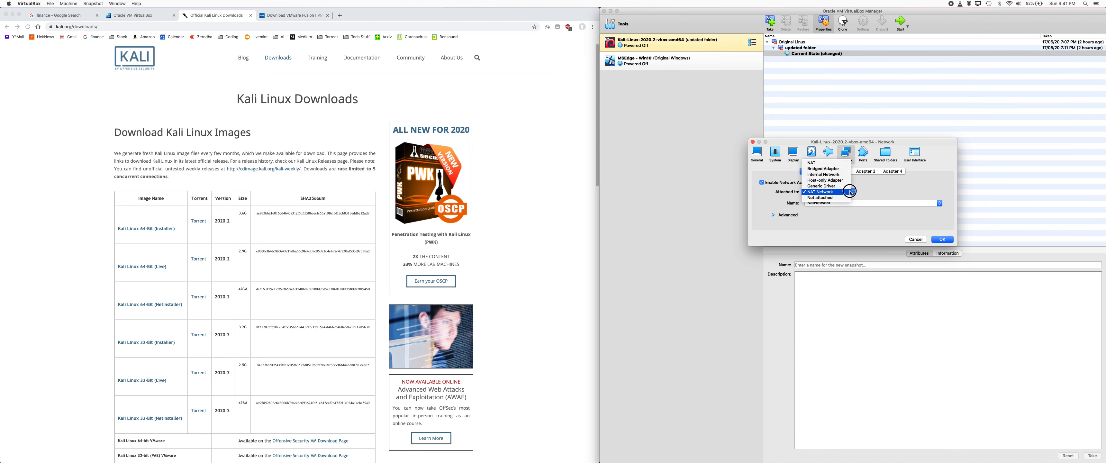
{"action": "left_click", "coordinate": [851, 191]}
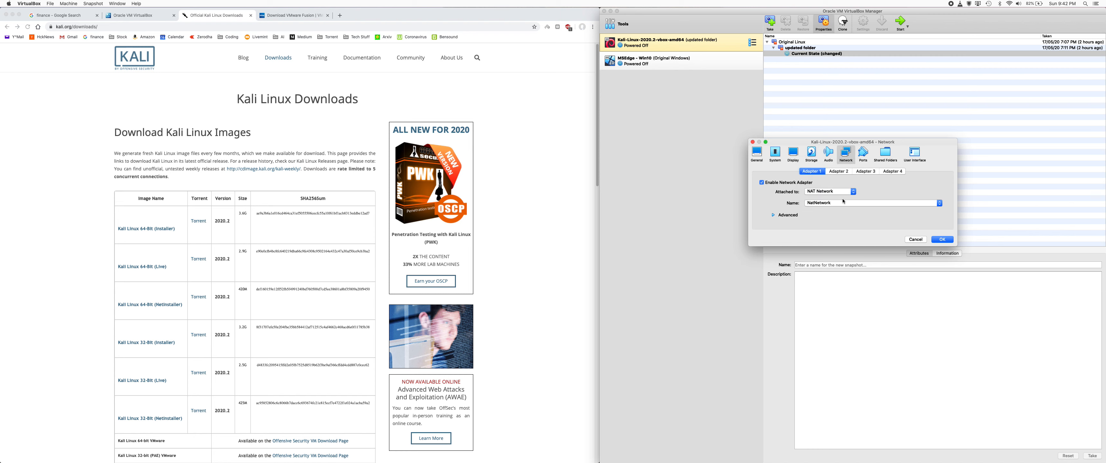
{"action": "left_click", "coordinate": [842, 206]}
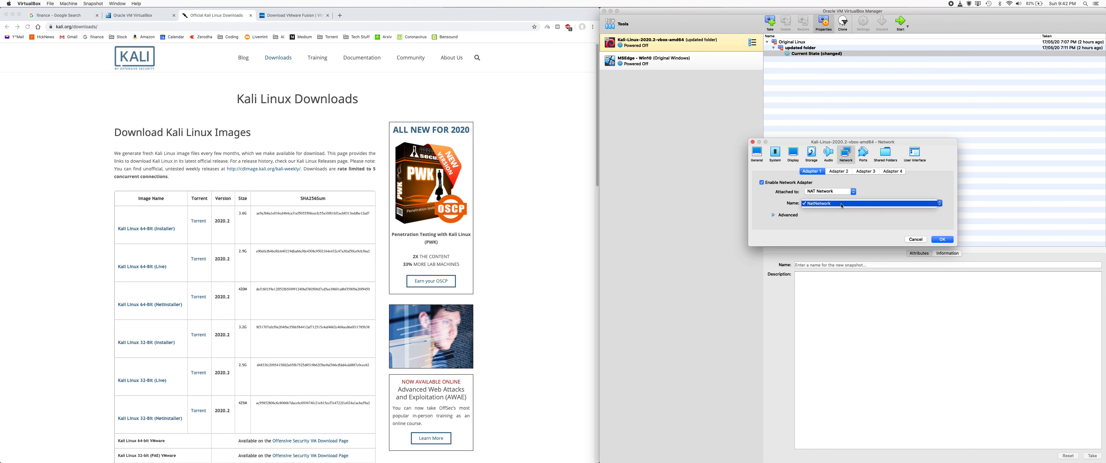
{"action": "left_click", "coordinate": [916, 241]}
{"action": "left_click", "coordinate": [916, 240]}
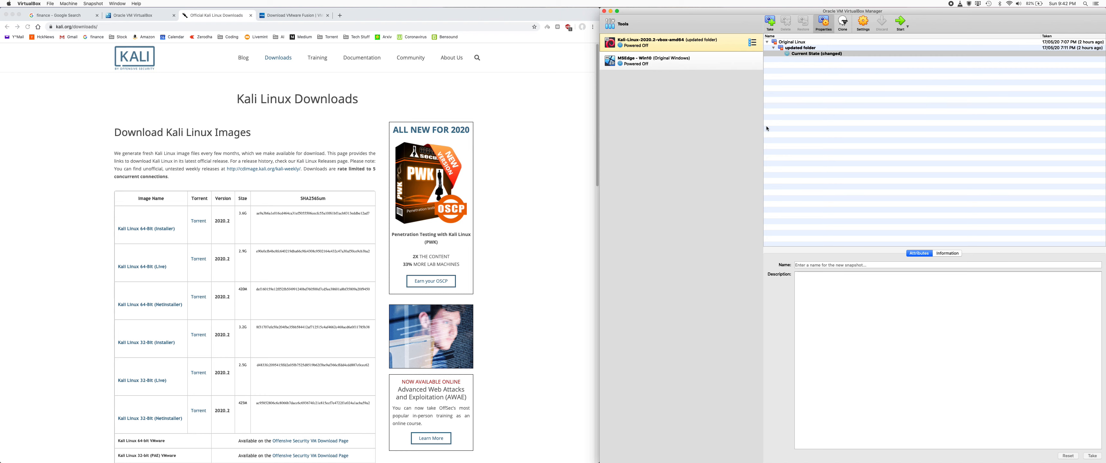
Step: Add a second NAT network in VirtualBox's global network preferences, remove NatNetwork1, and dismiss the preferences without saving
{"action": "left_click", "coordinate": [28, 4]}
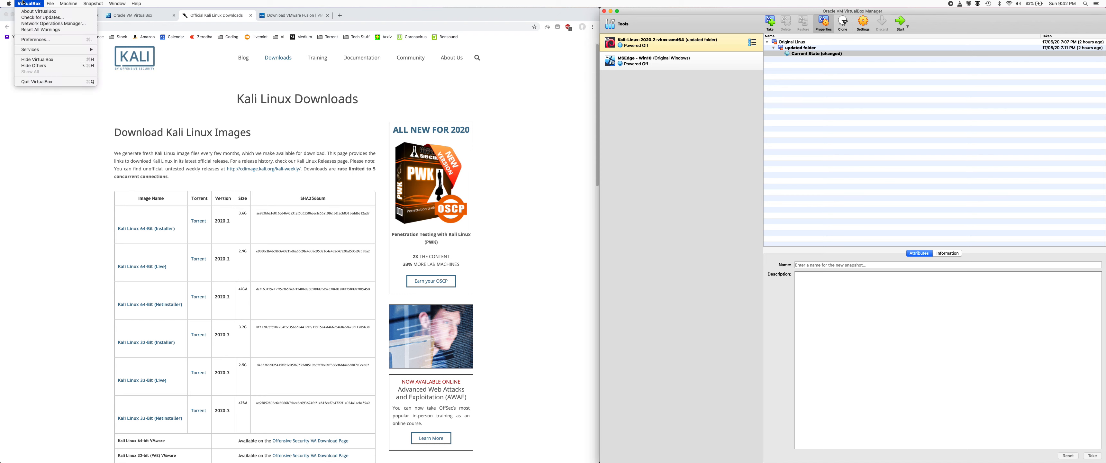
{"action": "left_click", "coordinate": [32, 41]}
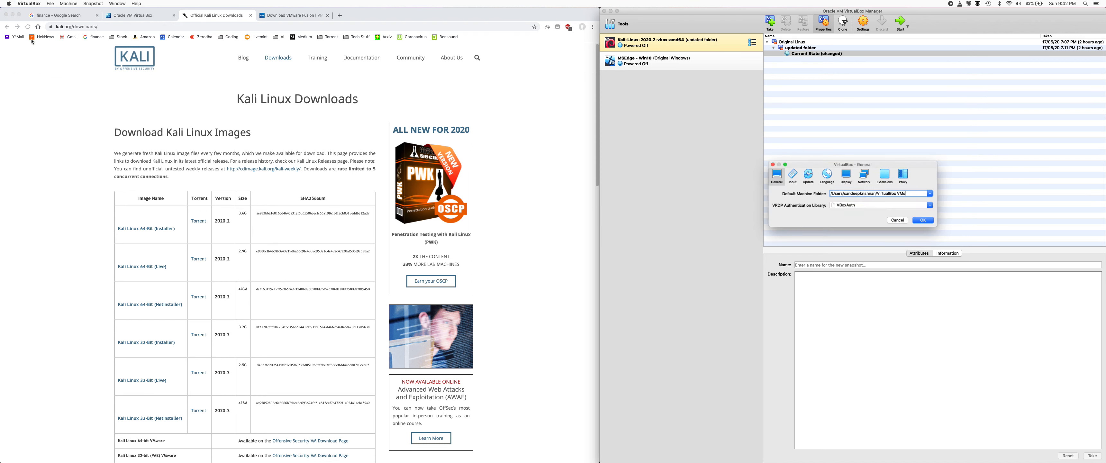
{"action": "left_click", "coordinate": [866, 175]}
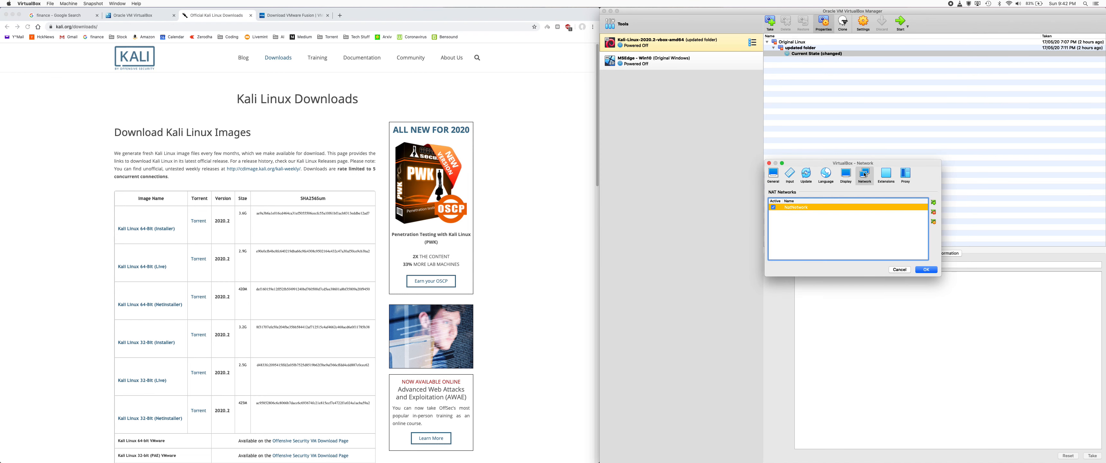
{"action": "left_click", "coordinate": [934, 204]}
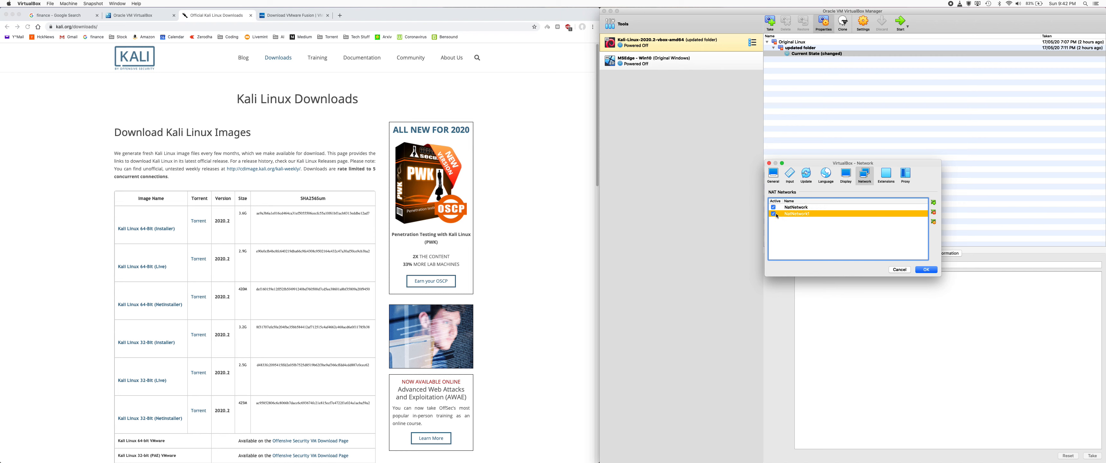
{"action": "left_click", "coordinate": [934, 212]}
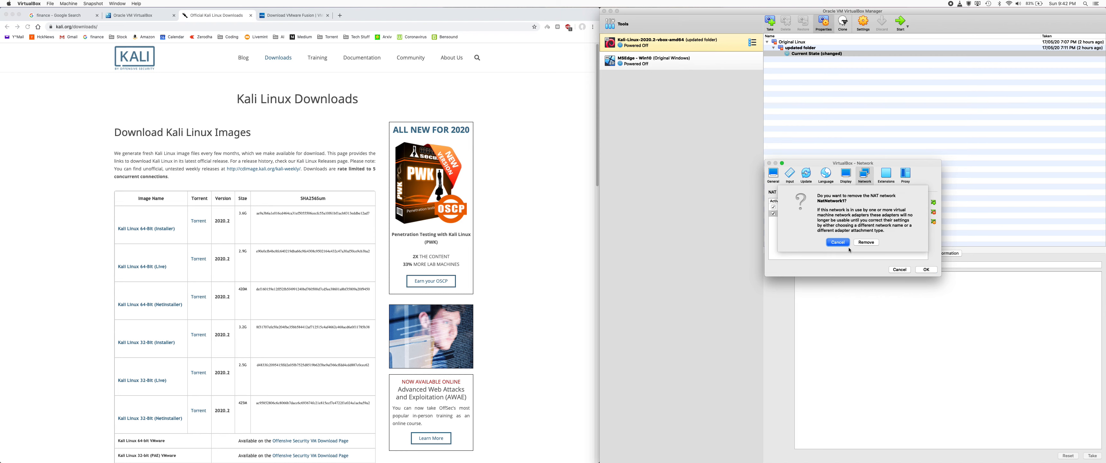
{"action": "left_click", "coordinate": [864, 242]}
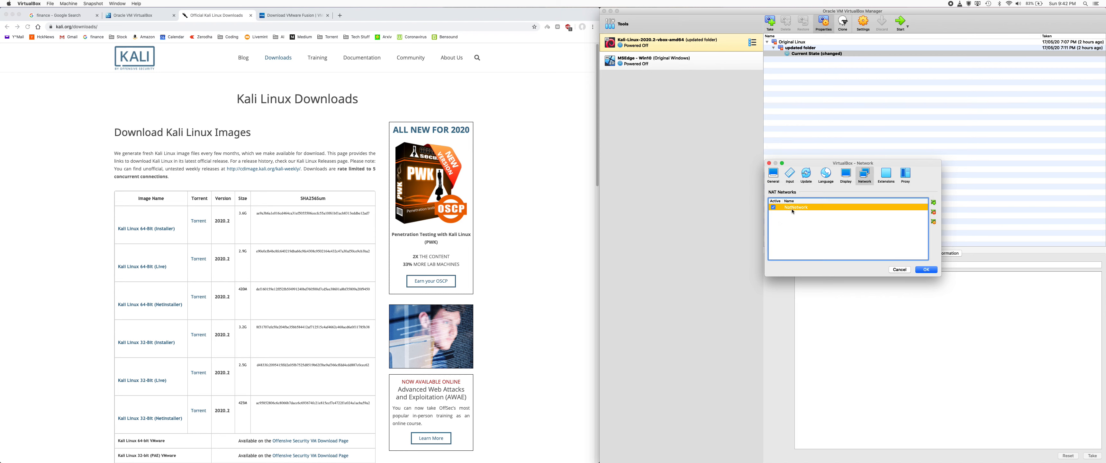
{"action": "left_click", "coordinate": [902, 271]}
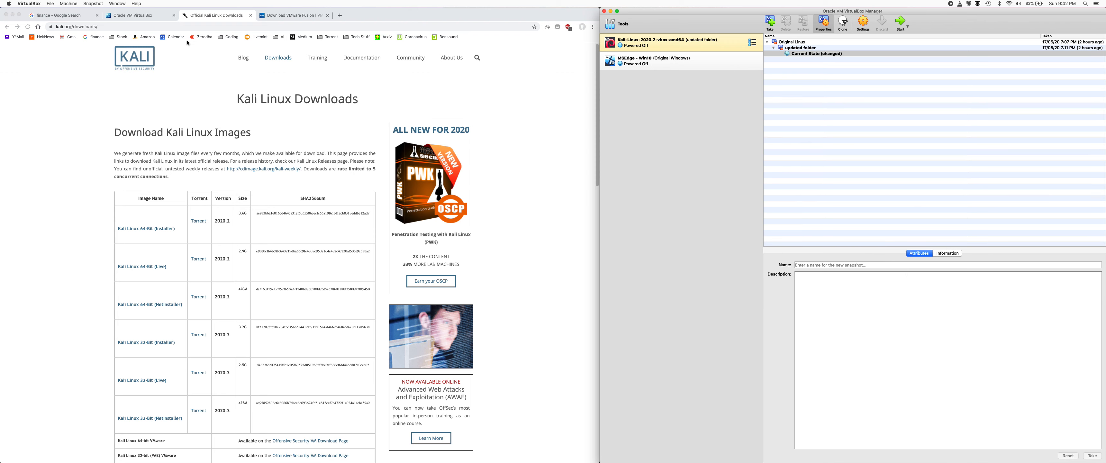
Step: Review the NAT networks list in VirtualBox's global network preferences, then dismiss the preferences without saving
{"action": "left_click", "coordinate": [27, 3]}
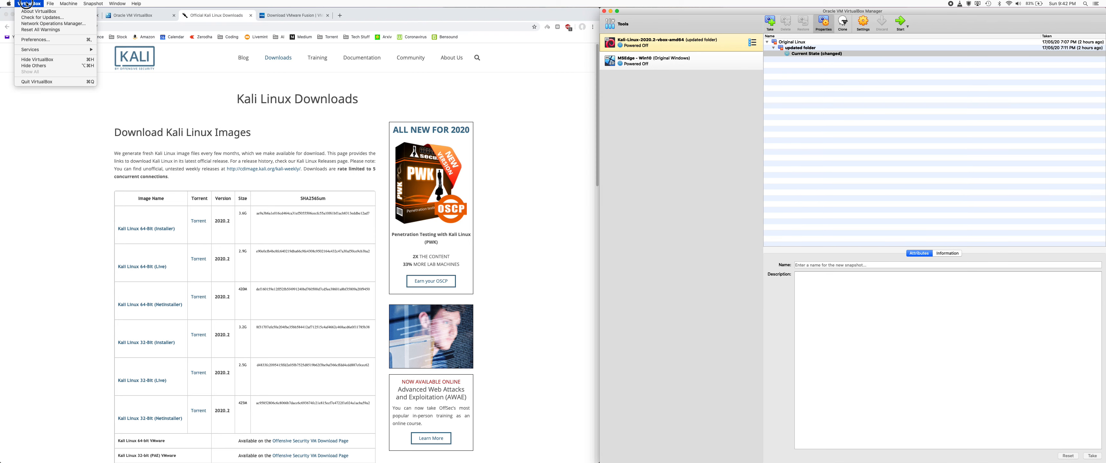
{"action": "left_click", "coordinate": [45, 41]}
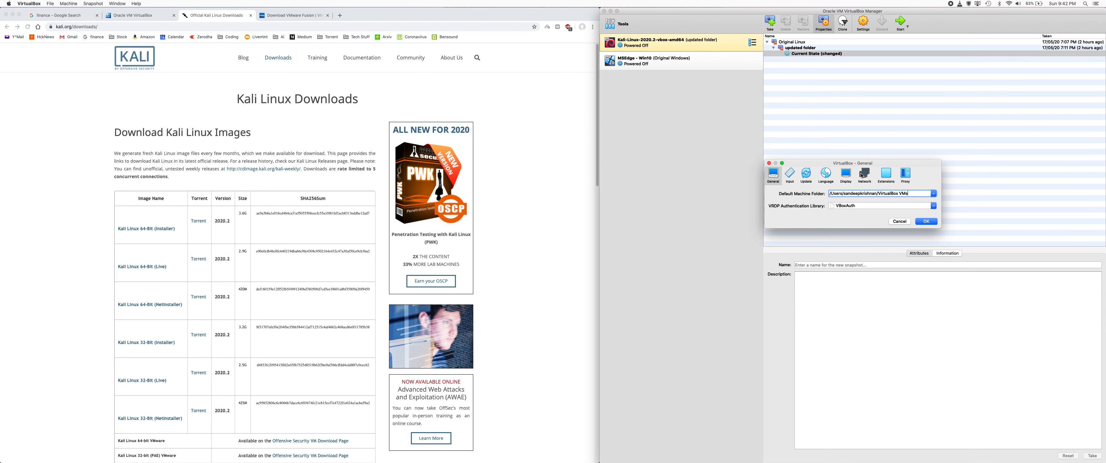
{"action": "left_click", "coordinate": [864, 175]}
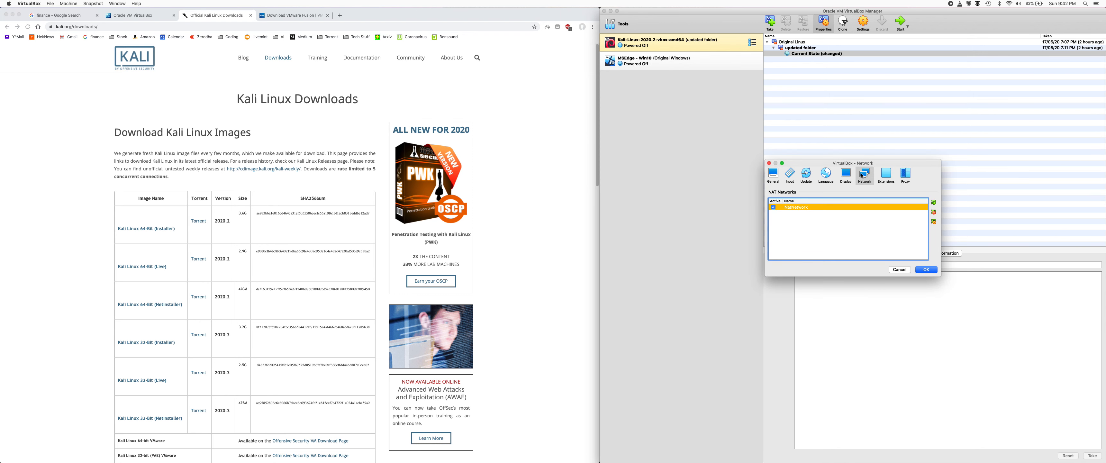
{"action": "left_click", "coordinate": [900, 271]}
Step: Choose NatNetwork as the NAT Network name for Adapter 1 in the Kali machine's network settings and save
{"action": "left_click", "coordinate": [864, 22]}
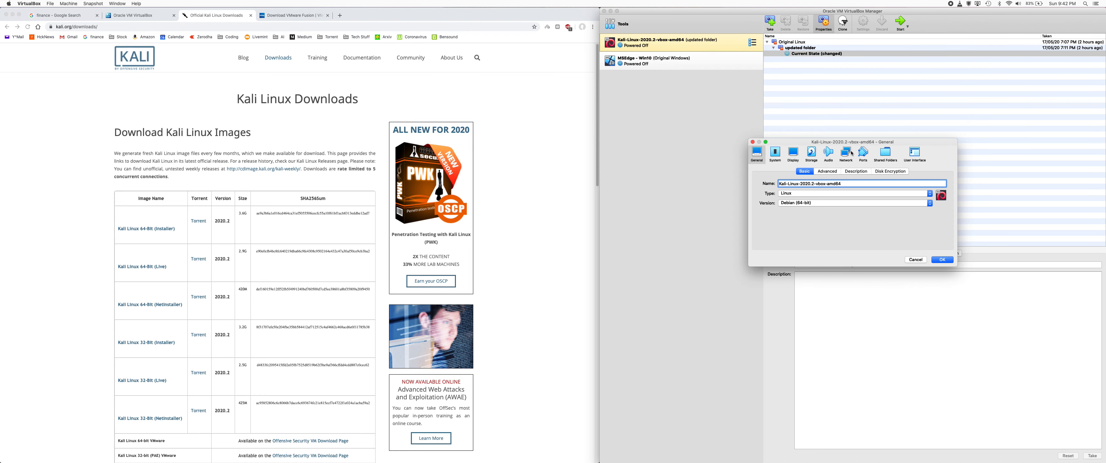
{"action": "left_click", "coordinate": [852, 153]}
{"action": "left_click", "coordinate": [843, 204]}
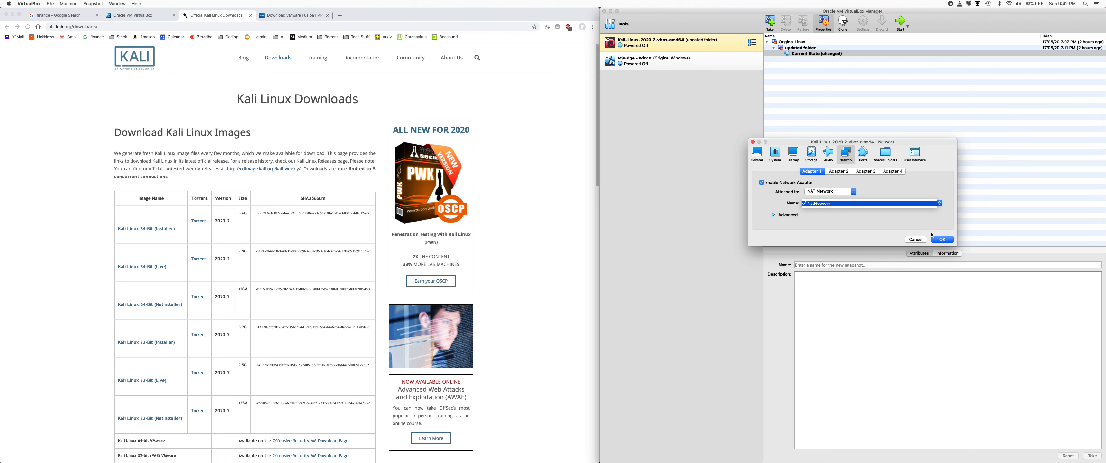
{"action": "left_click", "coordinate": [941, 240]}
{"action": "left_click", "coordinate": [941, 239]}
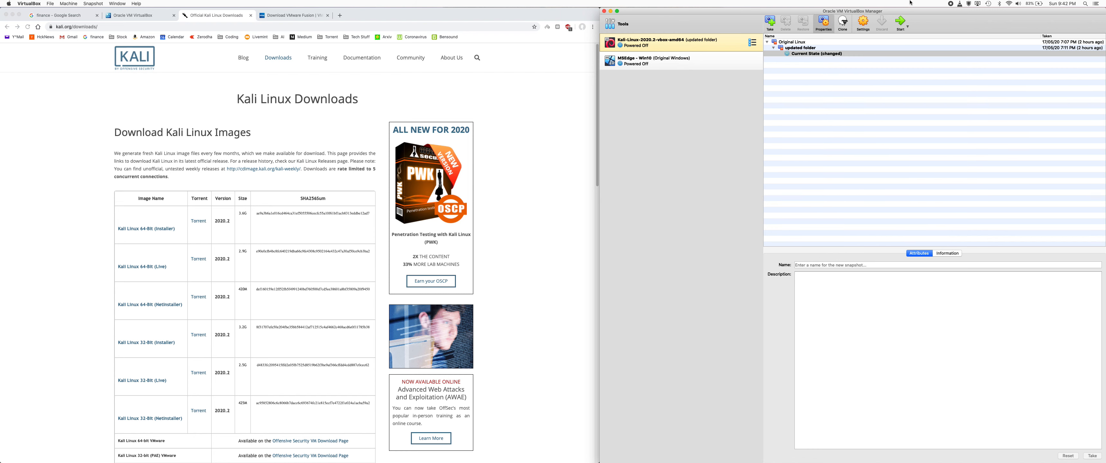
Step: Start the Kali-Linux-2020.2-vbox-amd64 machine and minimize the VirtualBox Manager window
{"action": "left_click", "coordinate": [902, 22]}
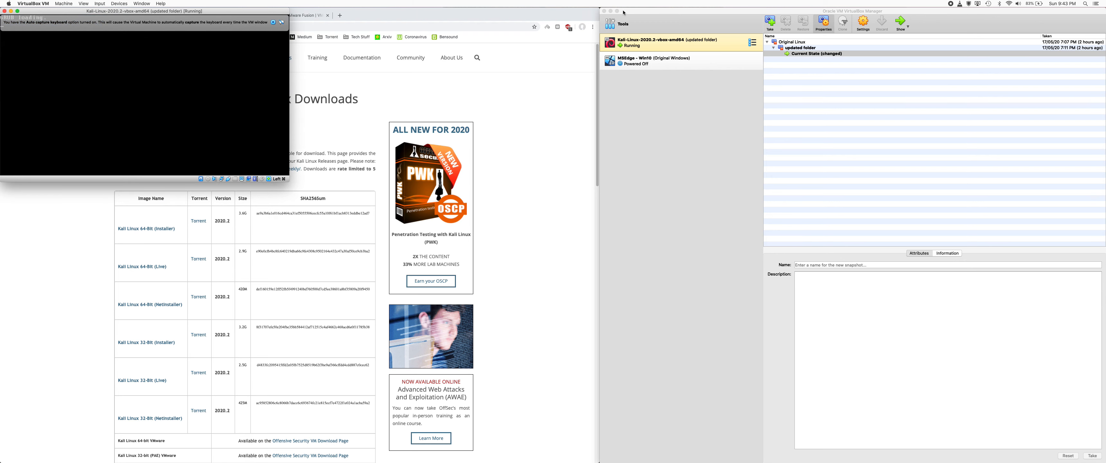
{"action": "left_click", "coordinate": [610, 12]}
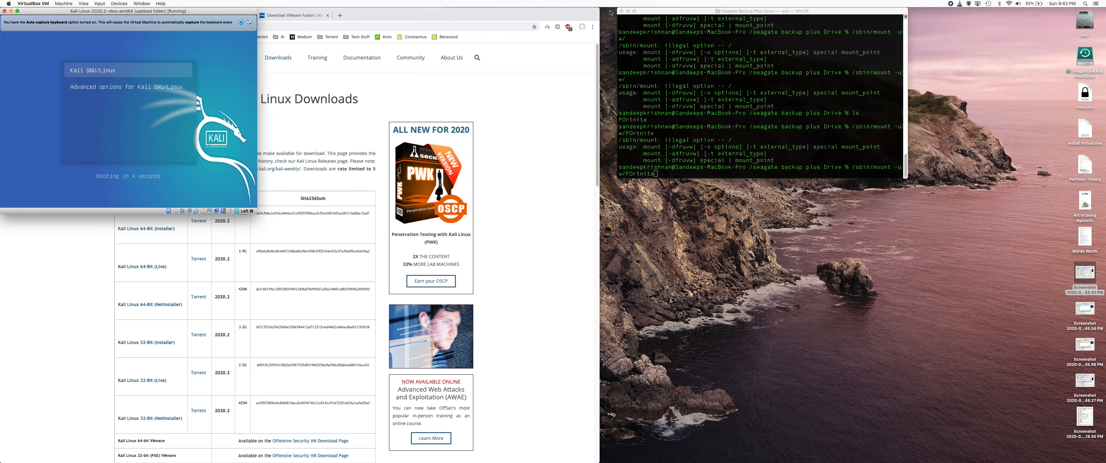
Step: Examine the five desktop screenshots covering the adapter settings, NAT network setup and extension pack installation in Preview
{"action": "double_click", "coordinate": [1091, 281]}
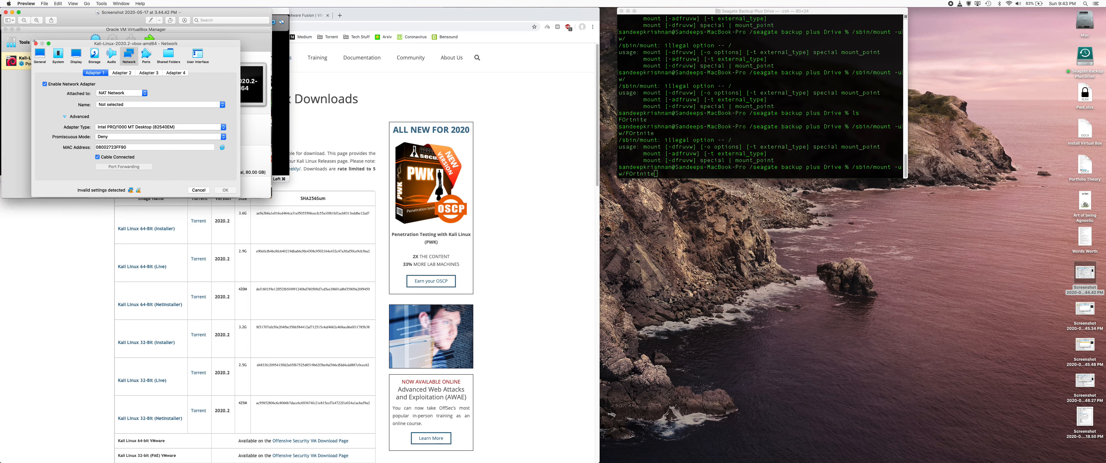
{"action": "left_click", "coordinate": [324, 206]}
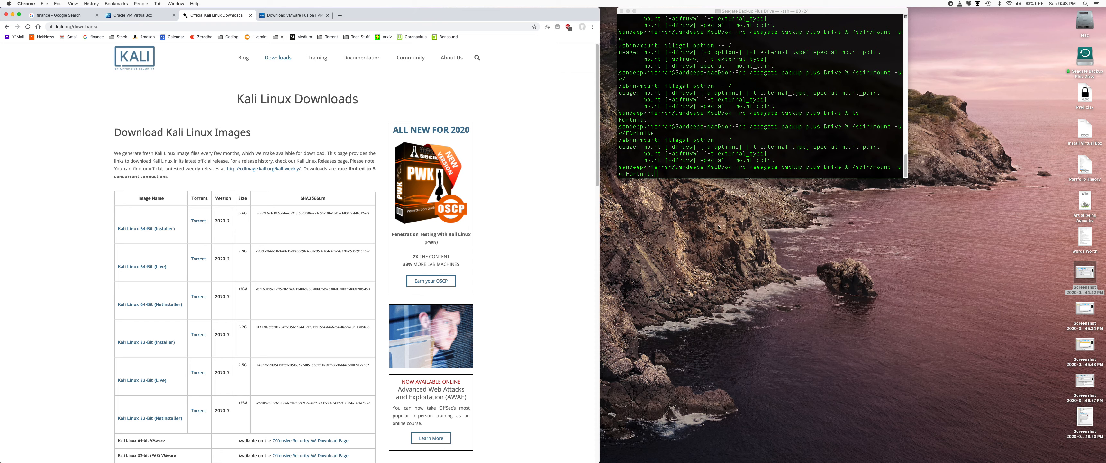
{"action": "double_click", "coordinate": [1093, 315]}
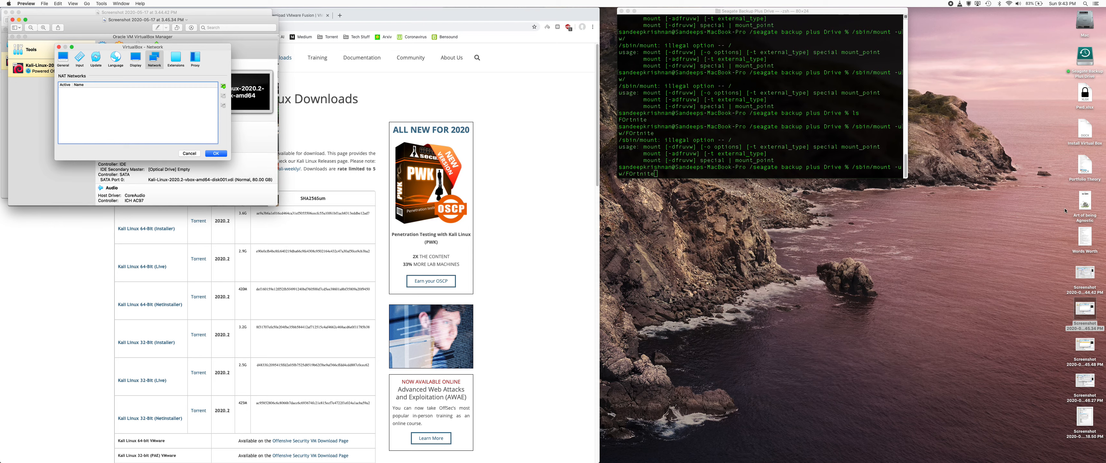
{"action": "double_click", "coordinate": [1081, 346]}
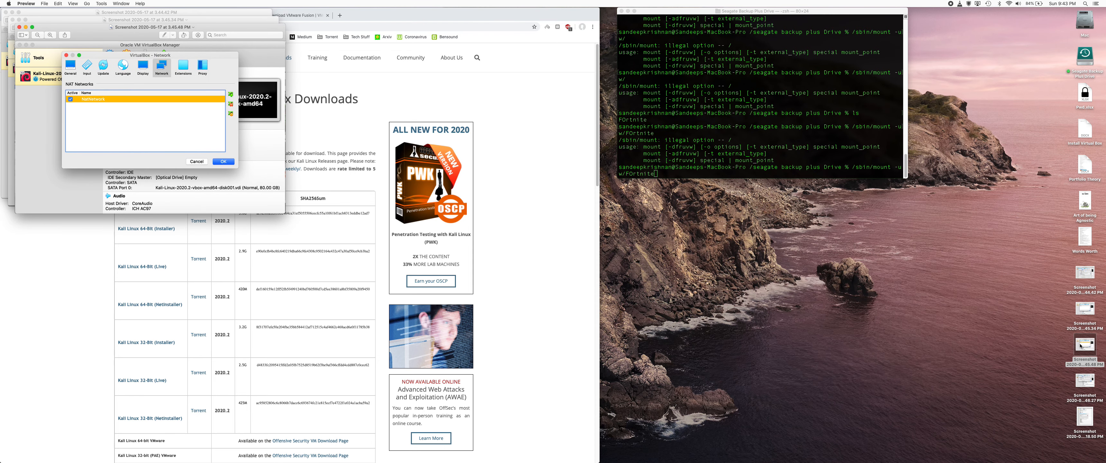
{"action": "double_click", "coordinate": [1082, 390]}
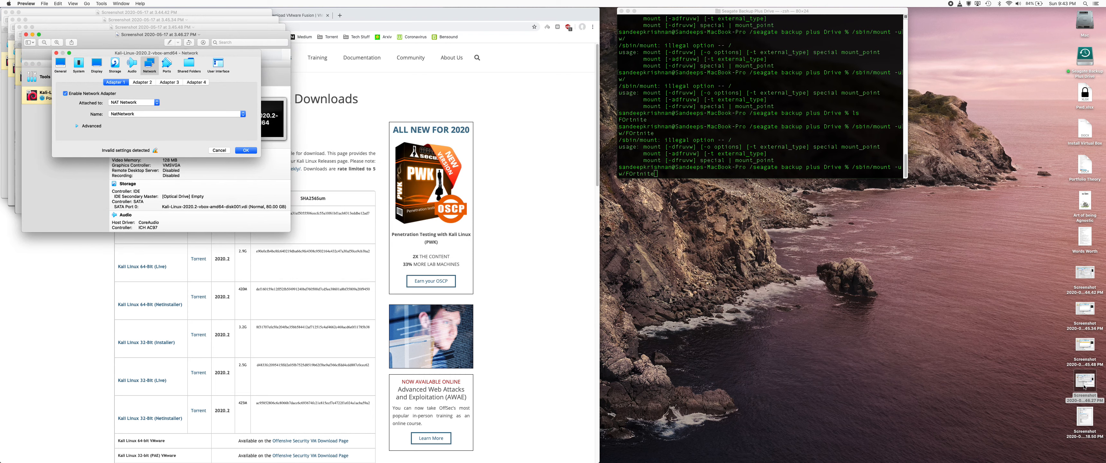
{"action": "double_click", "coordinate": [1085, 427]}
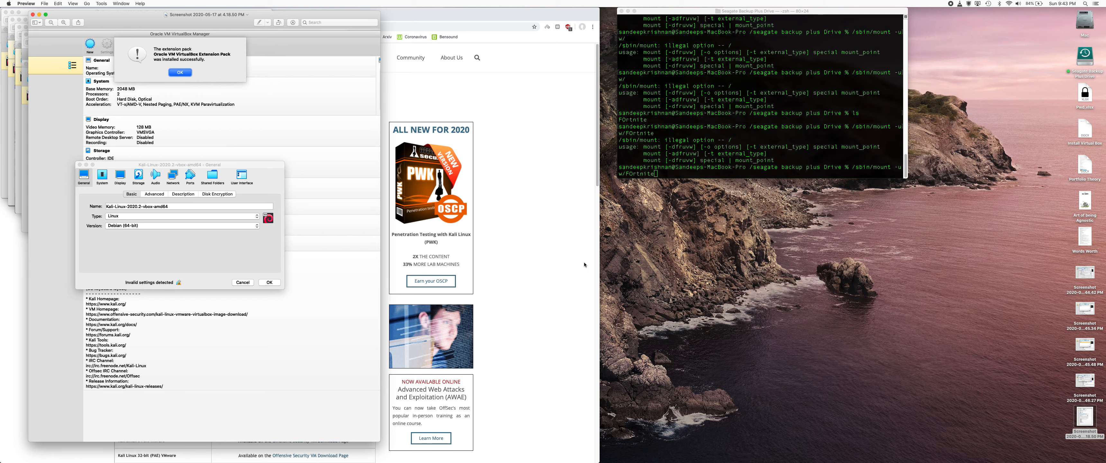
{"action": "left_click", "coordinate": [554, 277]}
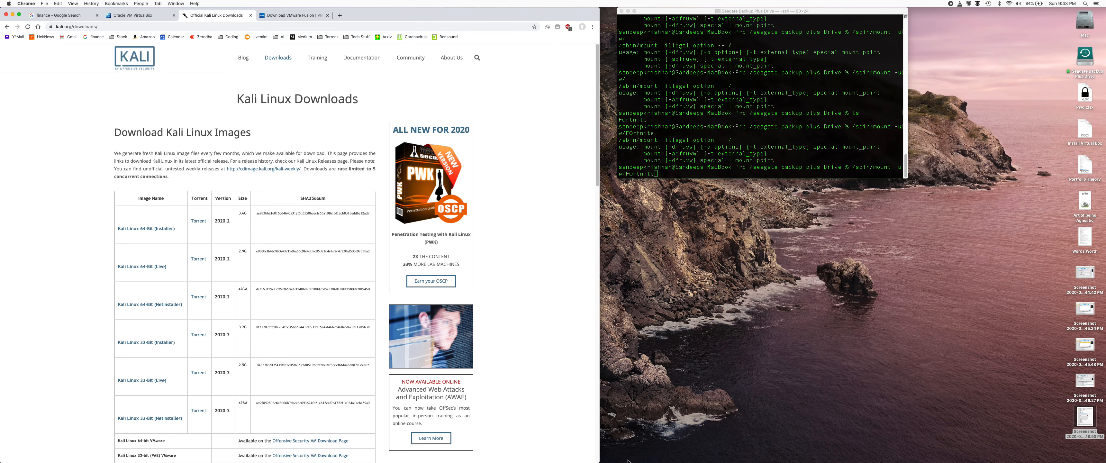
Step: Bring back VirtualBox Manager and the running Kali machine, then log in to Kali with the username and account password
{"action": "mouse_move", "coordinate": [611, 461]}
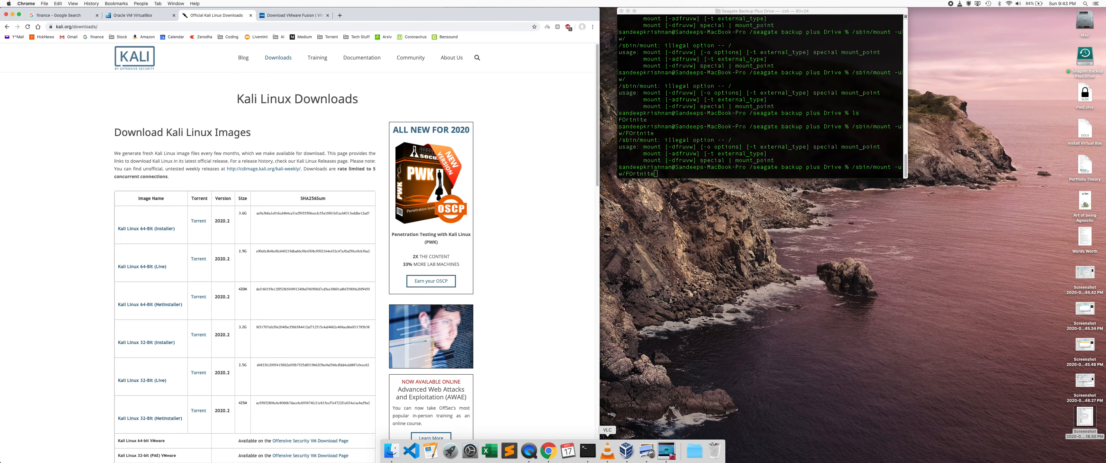
{"action": "left_click", "coordinate": [626, 450]}
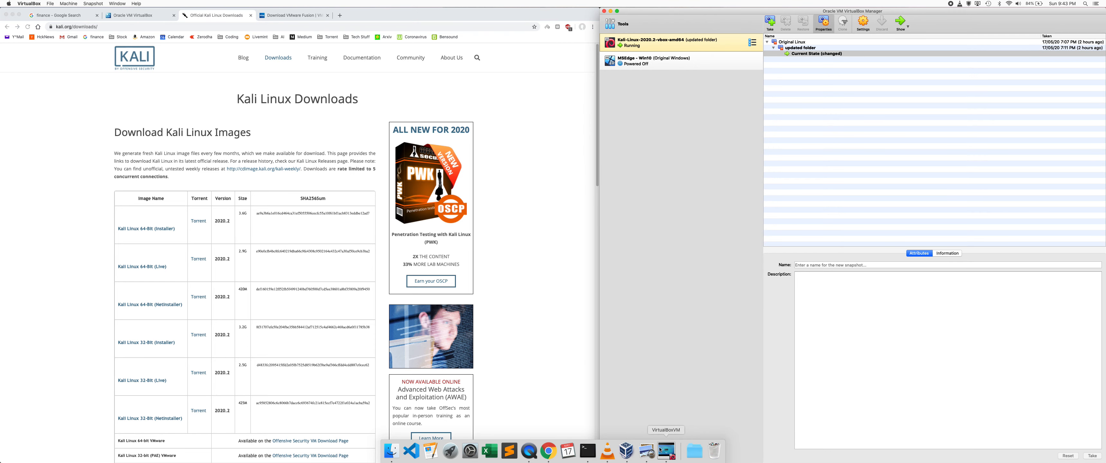
{"action": "left_click", "coordinate": [664, 450]}
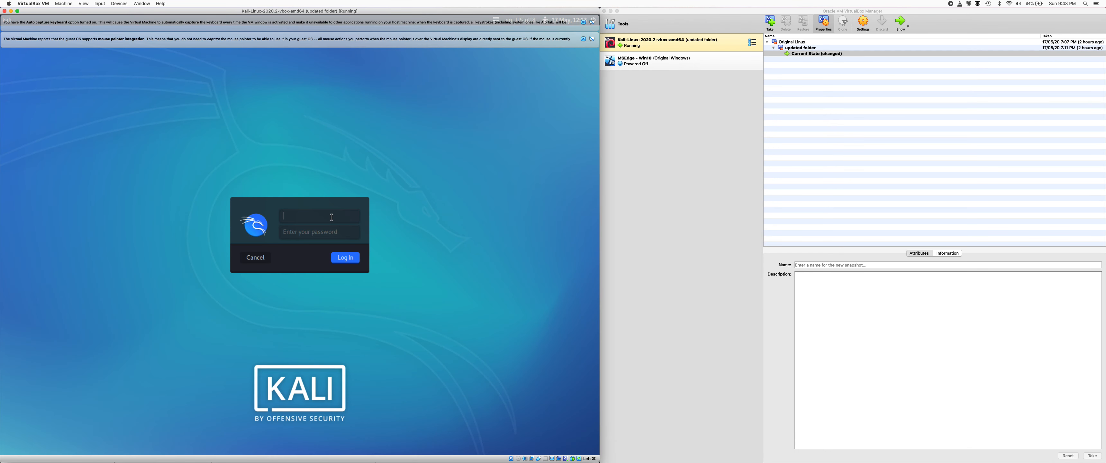
{"action": "key", "text": "Tab"}
{"action": "left_click", "coordinate": [335, 261]}
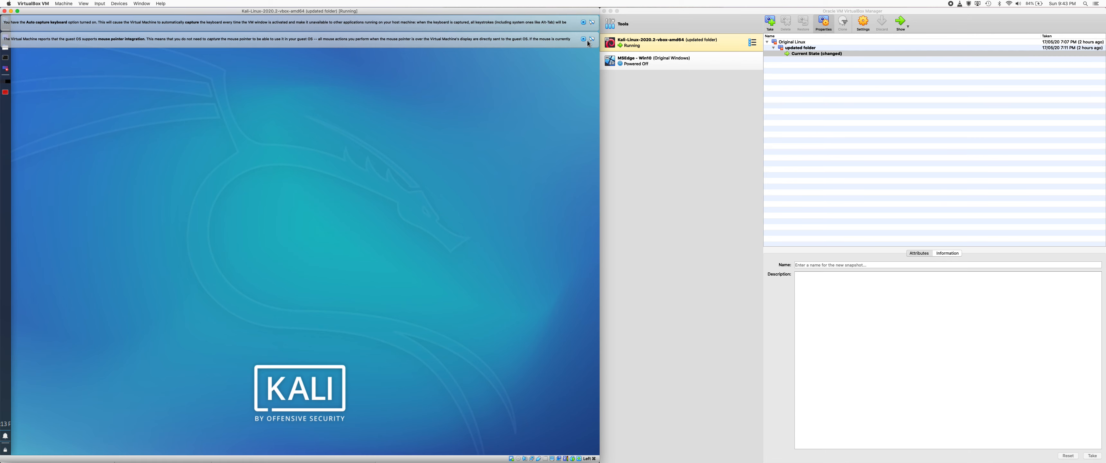
Step: Switch to Chrome, start downloading the Kali Linux 64-Bit (Installer) image from the Kali downloads page, then cancel the download
{"action": "left_click", "coordinate": [543, 451]}
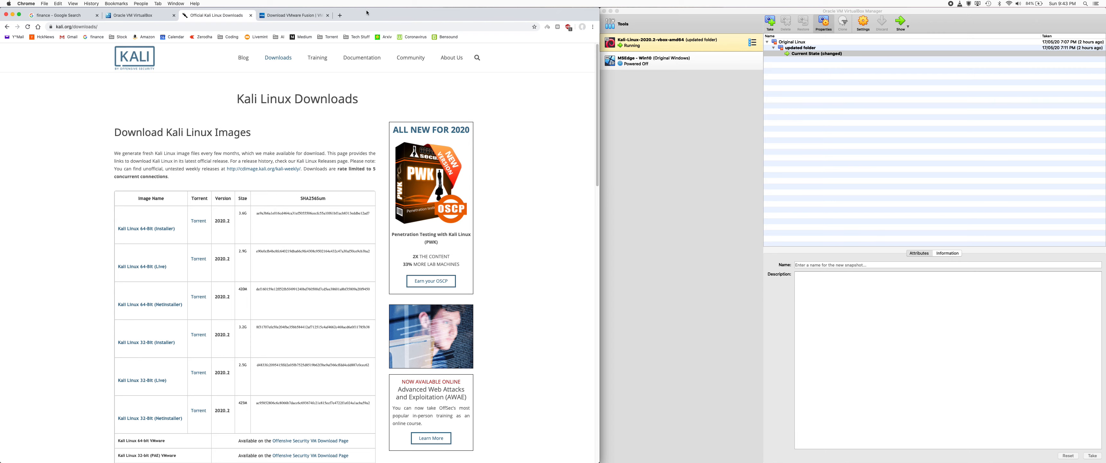
{"action": "scroll", "coordinate": [292, 204], "scroll_direction": "down", "scroll_amount": 15}
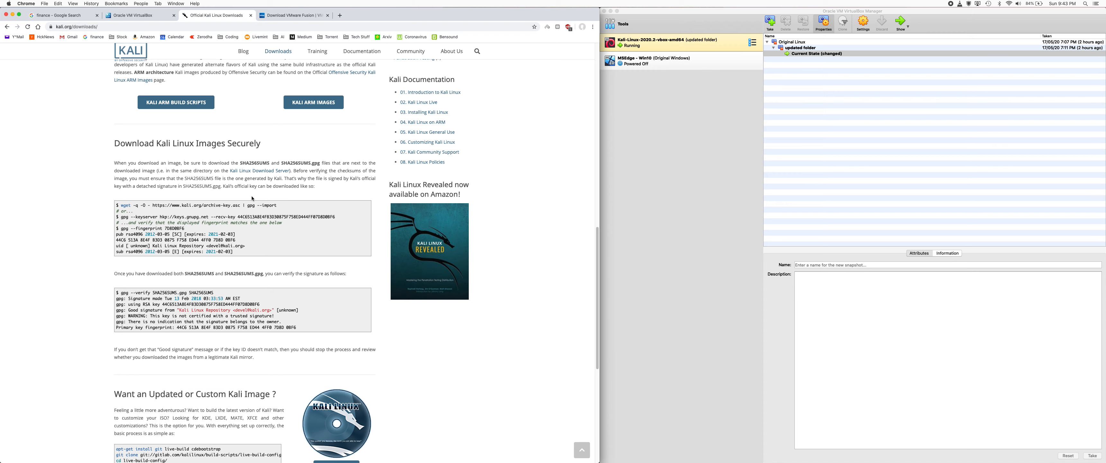
{"action": "scroll", "coordinate": [253, 198], "scroll_direction": "down", "scroll_amount": 10}
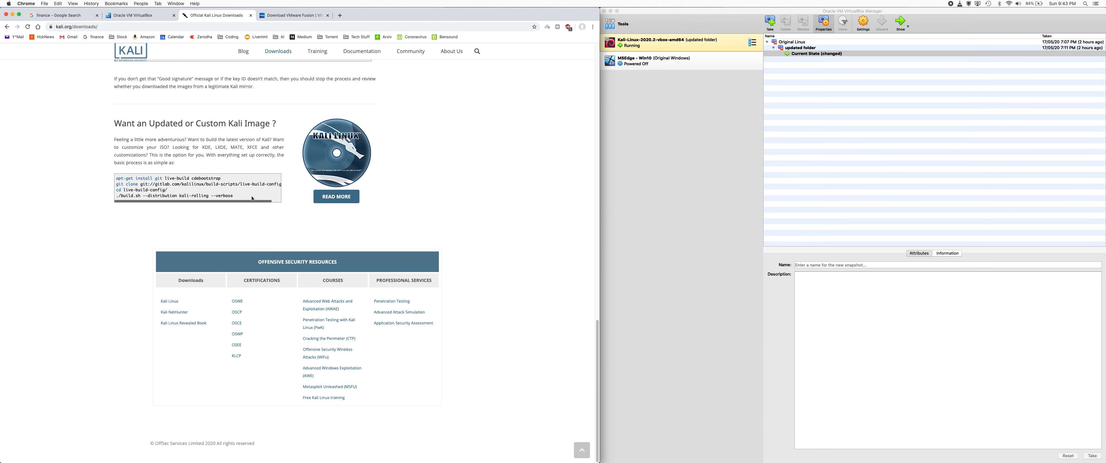
{"action": "scroll", "coordinate": [252, 198], "scroll_direction": "up", "scroll_amount": 20}
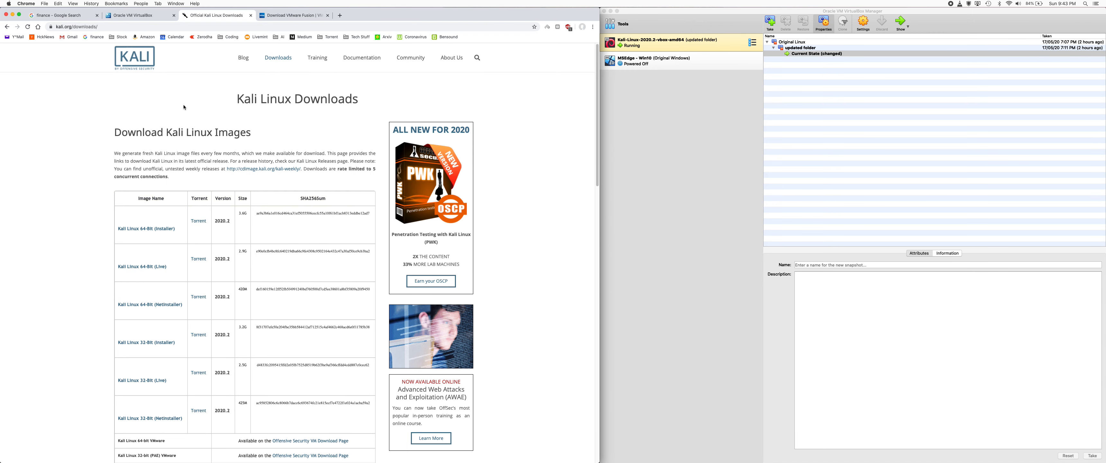
{"action": "left_click", "coordinate": [164, 230]}
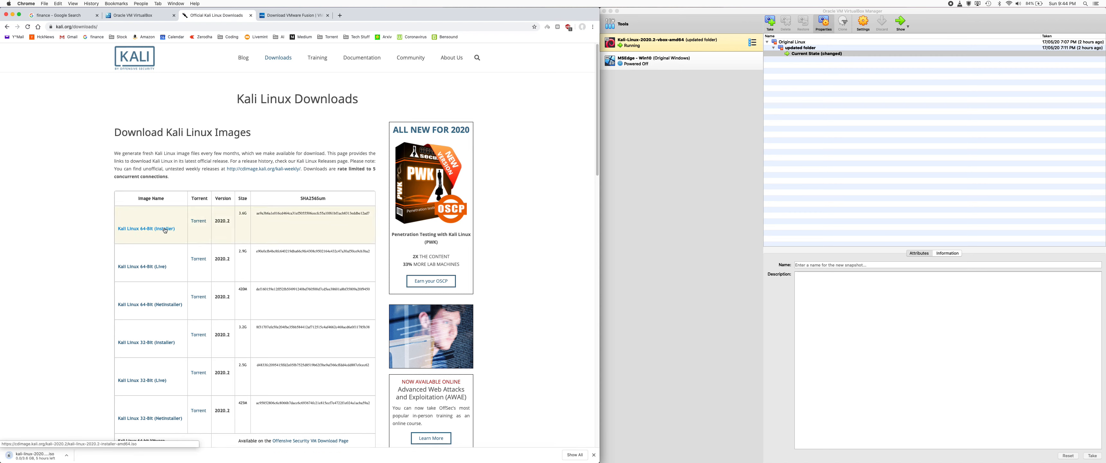
{"action": "left_click", "coordinate": [68, 458]}
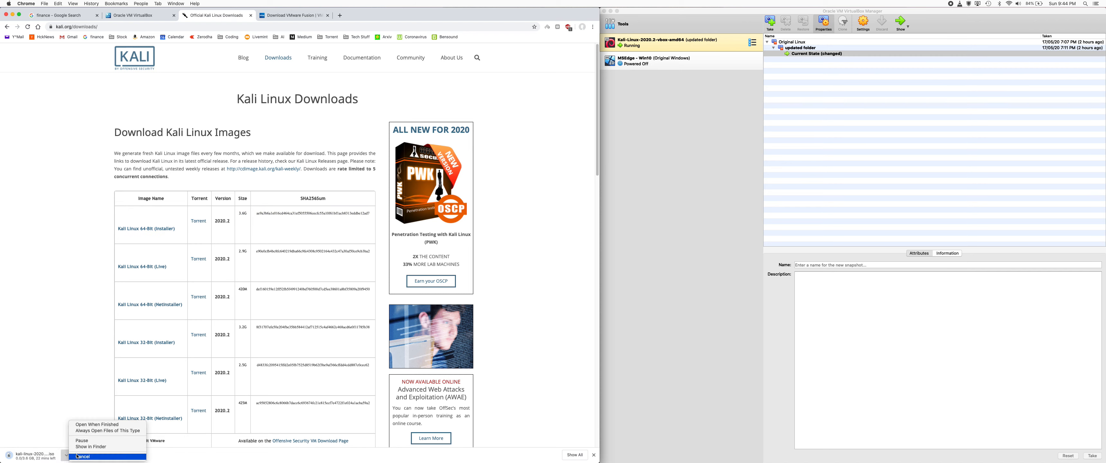
{"action": "left_click", "coordinate": [81, 456]}
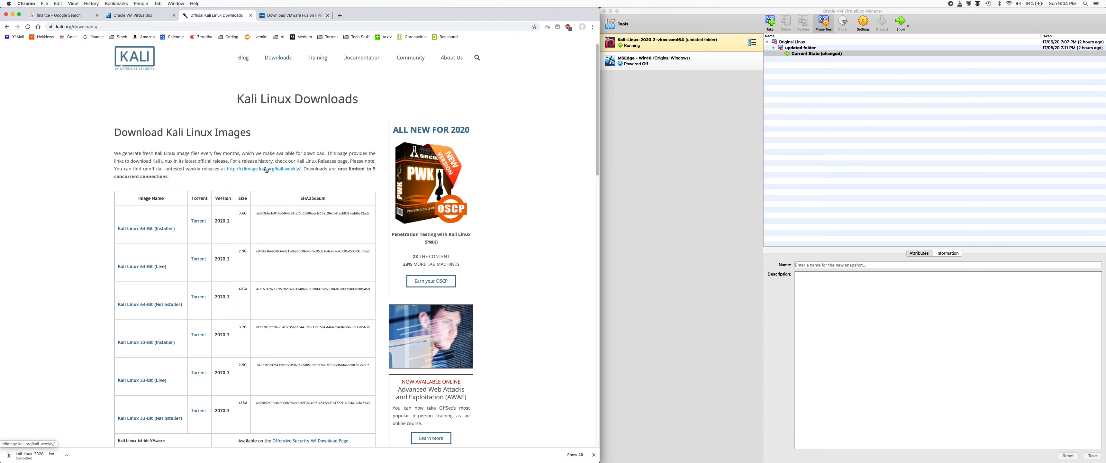
Step: Search Google for "kali linux password" and highlight the default root password on the Kali Linux Default Passwords page
{"action": "left_click", "coordinate": [6, 29]}
{"action": "left_click", "coordinate": [102, 56]}
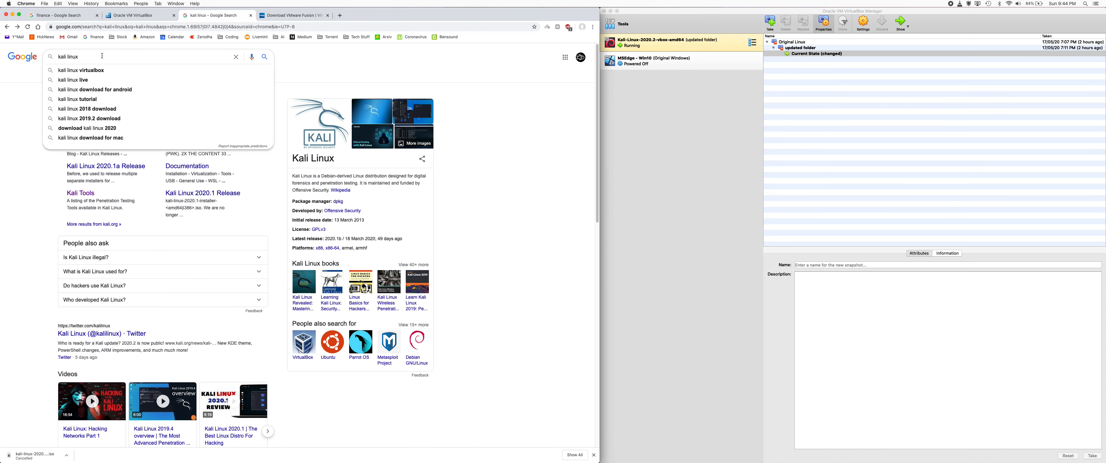
{"action": "type", "text": "password"}
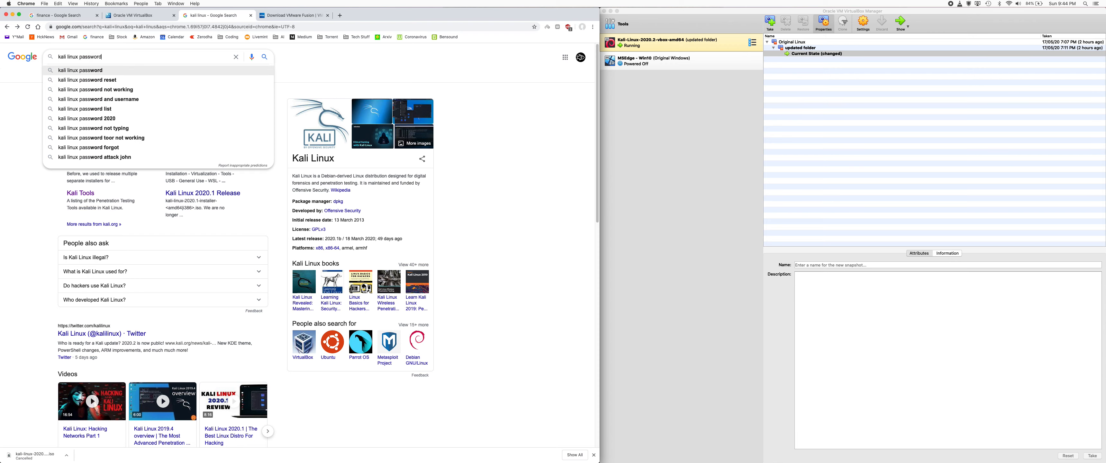
{"action": "key", "text": "Return"}
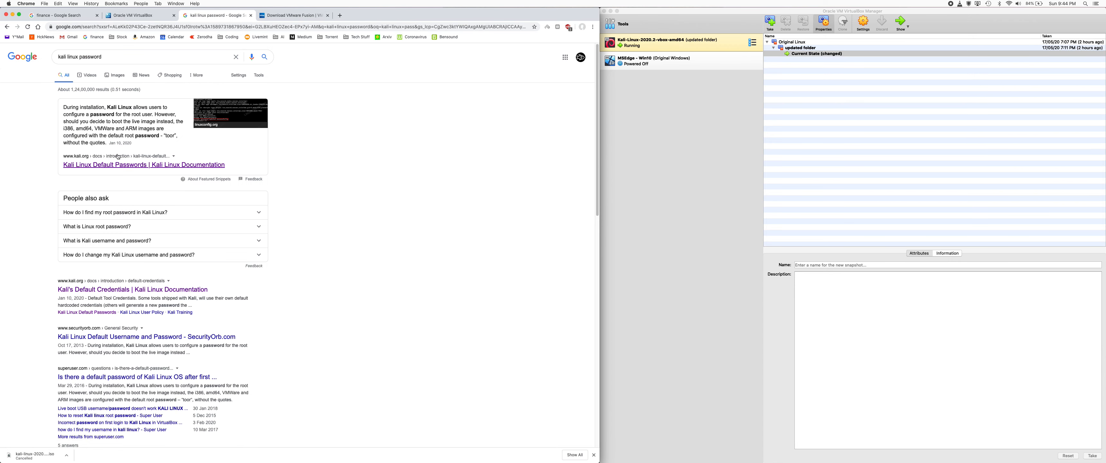
{"action": "left_click", "coordinate": [122, 166]}
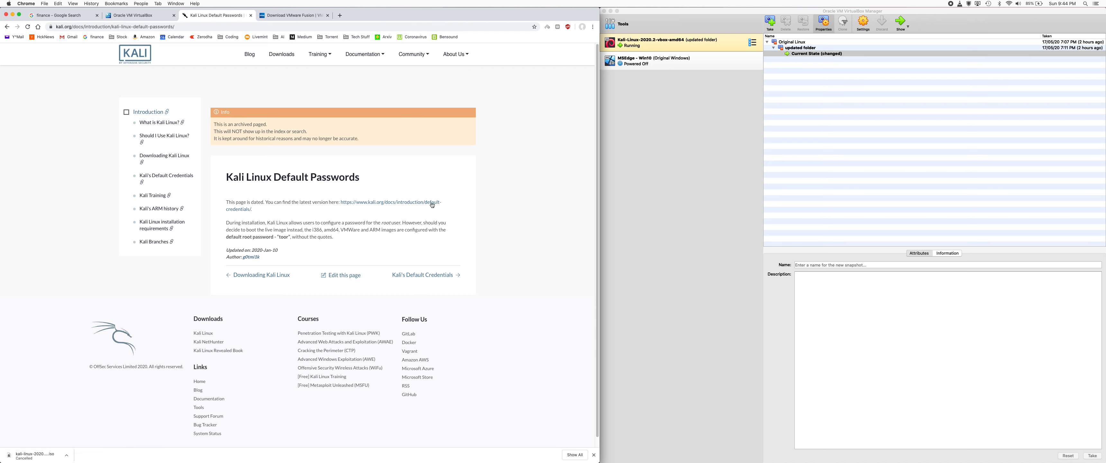
{"action": "double_click", "coordinate": [284, 236]}
{"action": "scroll", "coordinate": [471, 188], "scroll_direction": "down", "scroll_amount": 1}
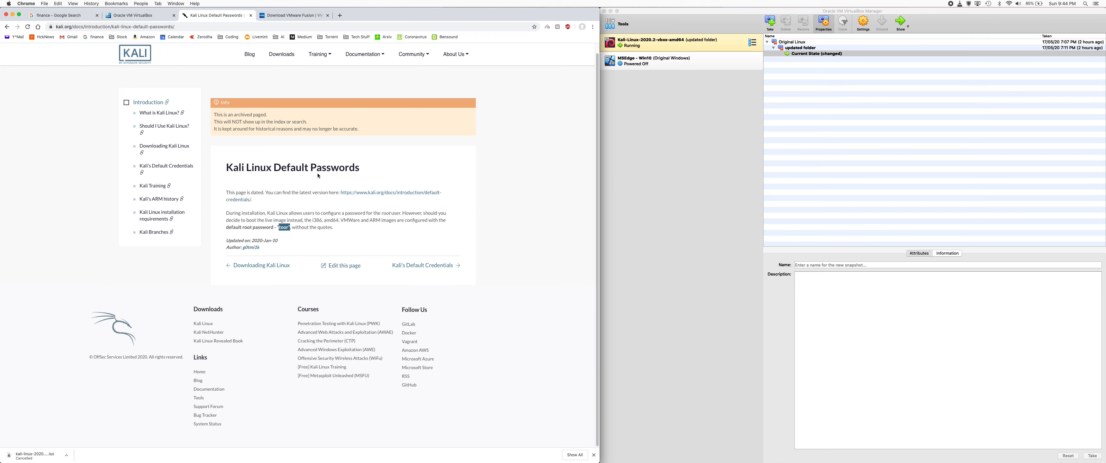
Step: Return to the search results, open Kali's Default Credentials page and highlight the default user and password for pre-created images
{"action": "left_click", "coordinate": [6, 27]}
{"action": "left_click", "coordinate": [83, 291]}
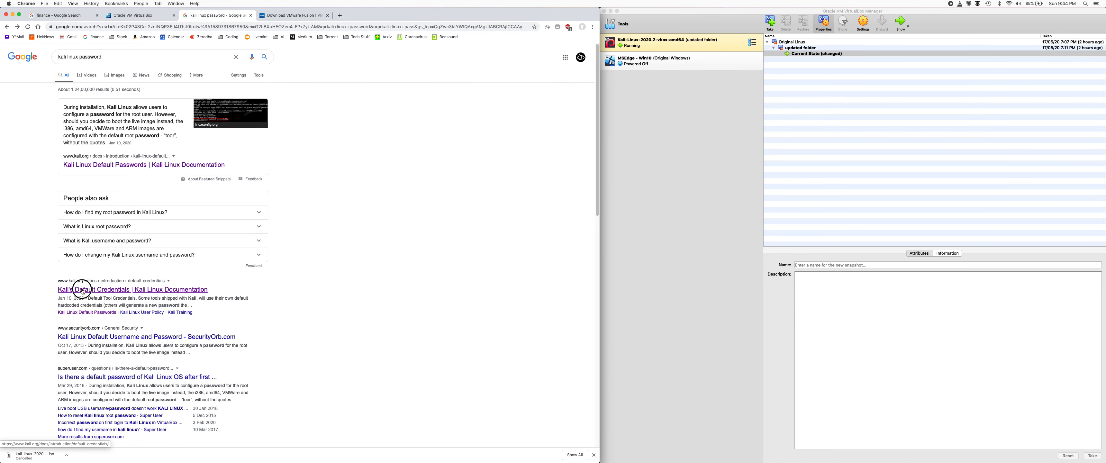
{"action": "left_click_drag", "start_coordinate": [253, 229], "coordinate": [320, 288]}
{"action": "left_click", "coordinate": [373, 240]}
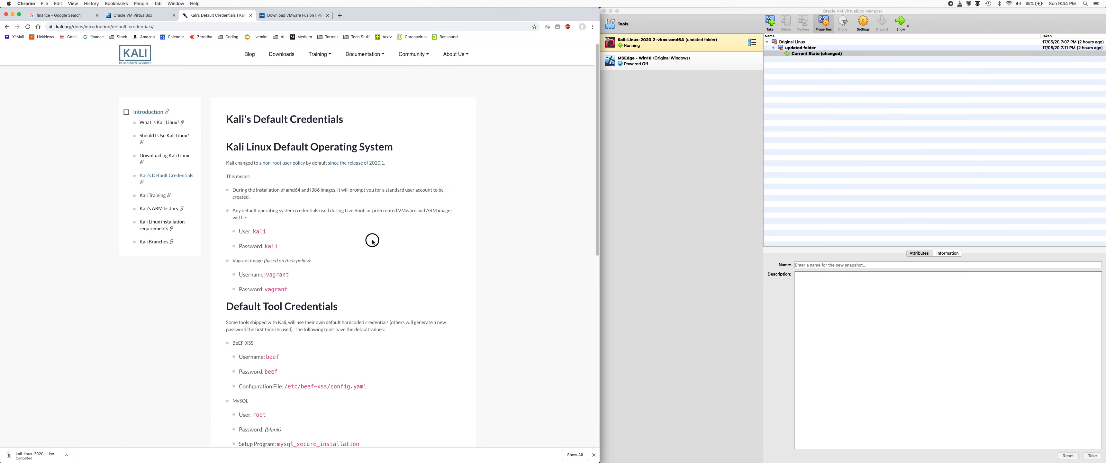
{"action": "left_click_drag", "start_coordinate": [253, 232], "coordinate": [286, 252]}
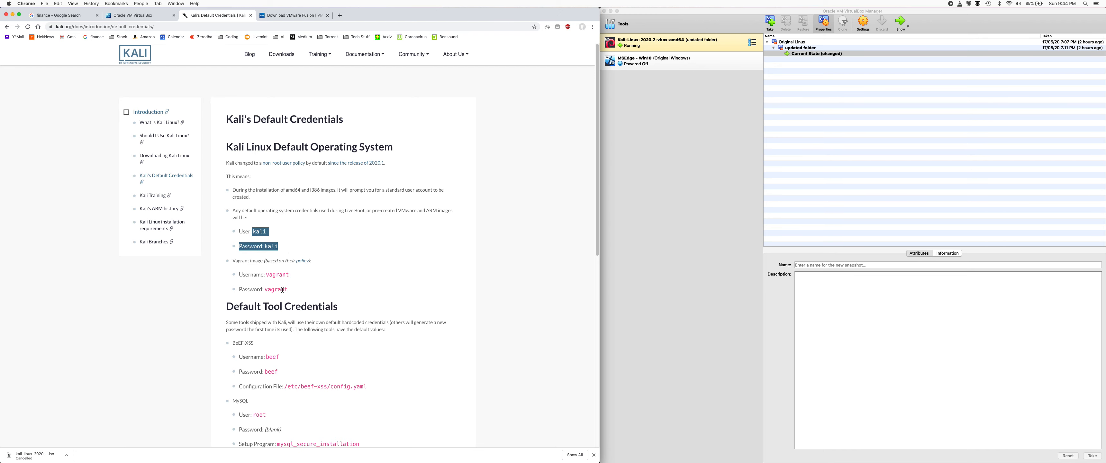
Step: Minimize Chrome to return to the running Kali machine and dismiss the keyboard capture and mouse integration notices
{"action": "left_click", "coordinate": [8, 14]}
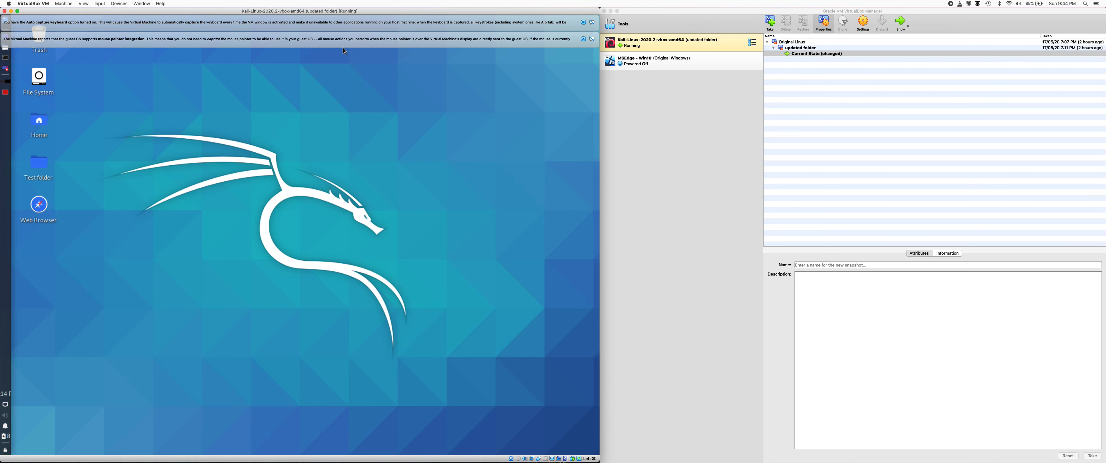
{"action": "left_click", "coordinate": [583, 39]}
{"action": "left_click", "coordinate": [583, 22]}
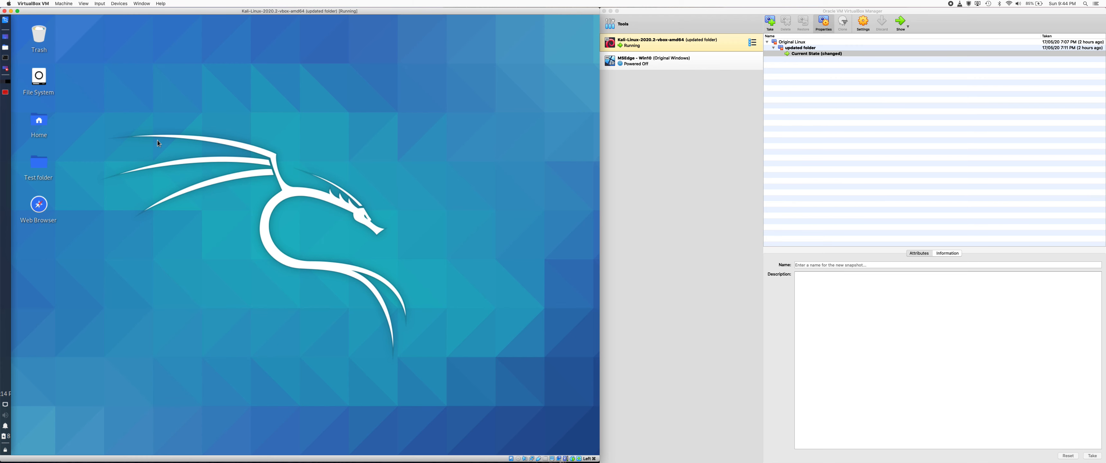
Step: Set the mode of the Kali desktop's Panel 1 to Horizontal and close Panel Preferences
{"action": "right_click", "coordinate": [2, 260]}
{"action": "mouse_move", "coordinate": [41, 312]}
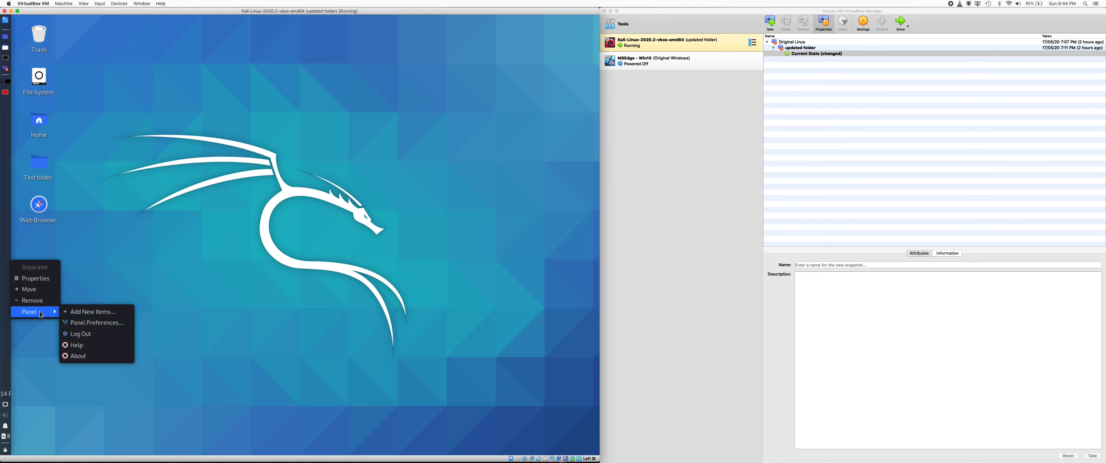
{"action": "left_click", "coordinate": [93, 323]}
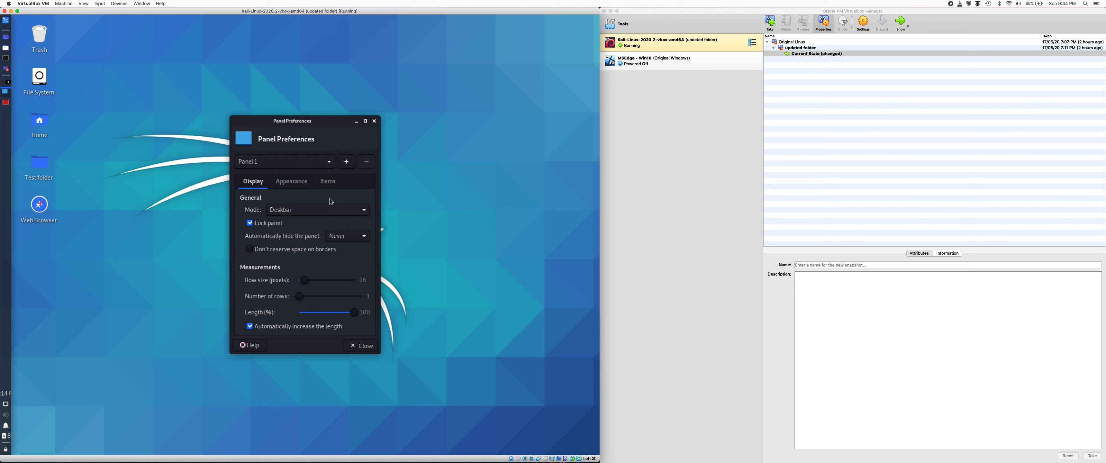
{"action": "left_click", "coordinate": [321, 210]}
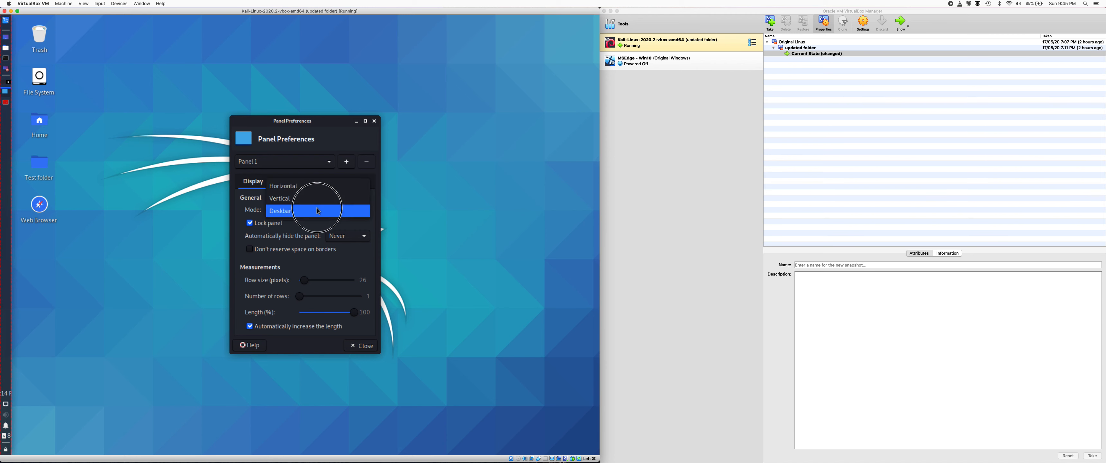
{"action": "left_click", "coordinate": [316, 189]}
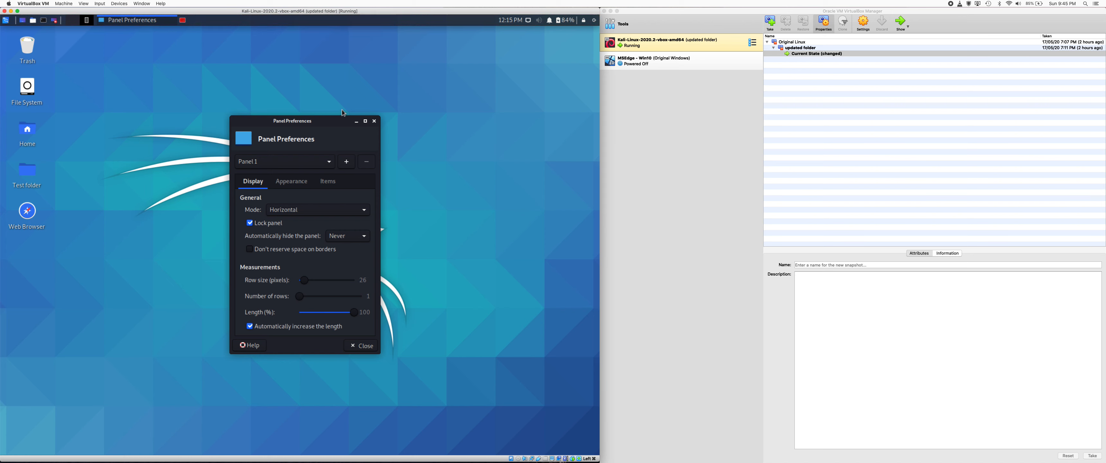
{"action": "left_click", "coordinate": [374, 121]}
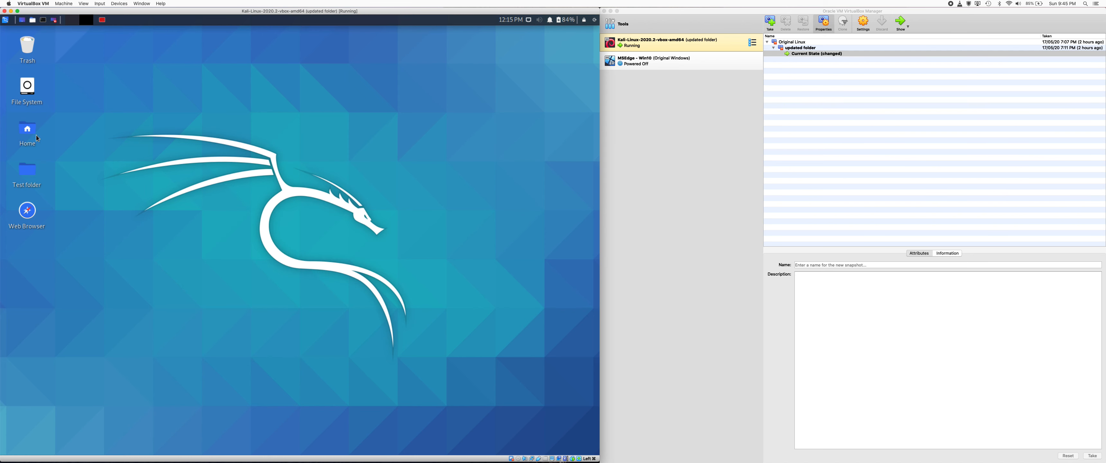
Step: Open a terminal in Kali and run pwd, then display the virtual machine's device options, including Guest Additions
{"action": "left_click", "coordinate": [102, 20]}
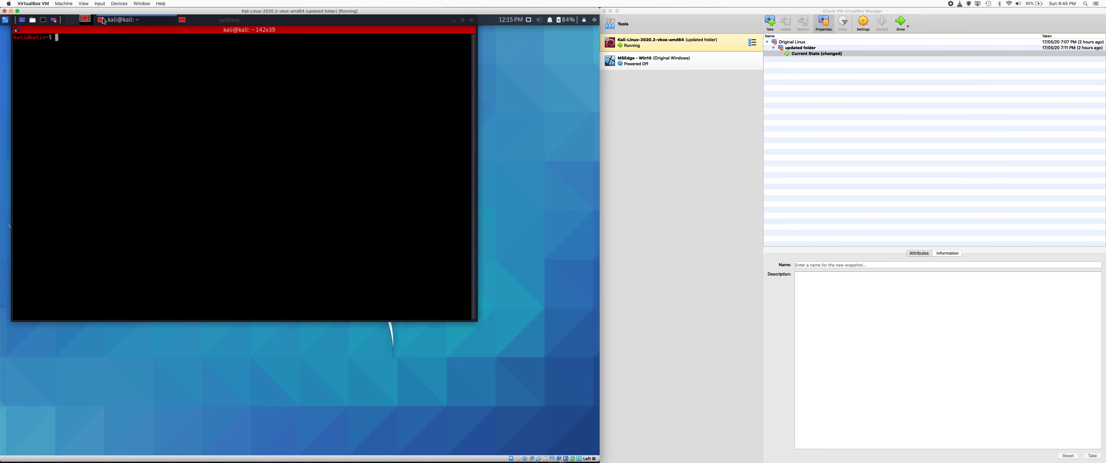
{"action": "type", "text": "pwd"}
{"action": "key", "text": "Return"}
{"action": "left_click", "coordinate": [480, 60]}
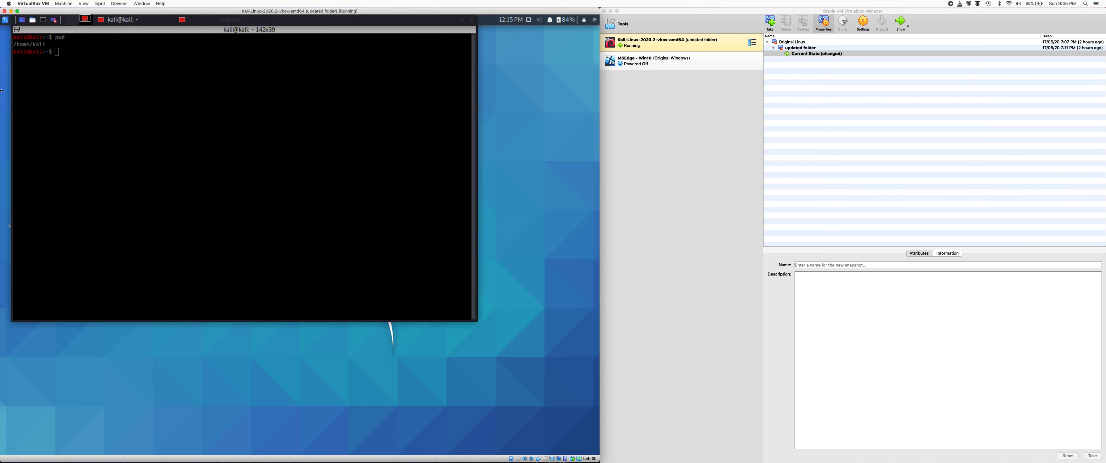
{"action": "left_click", "coordinate": [120, 4]}
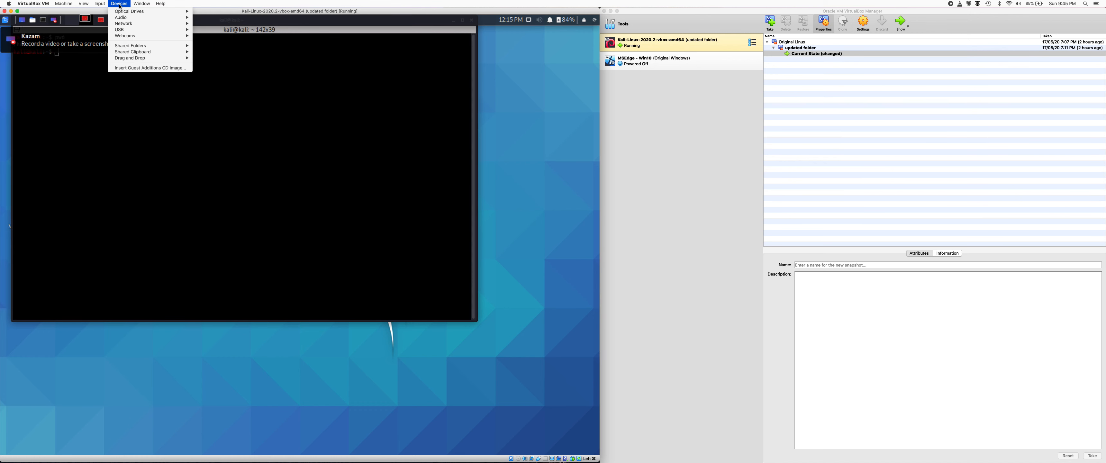
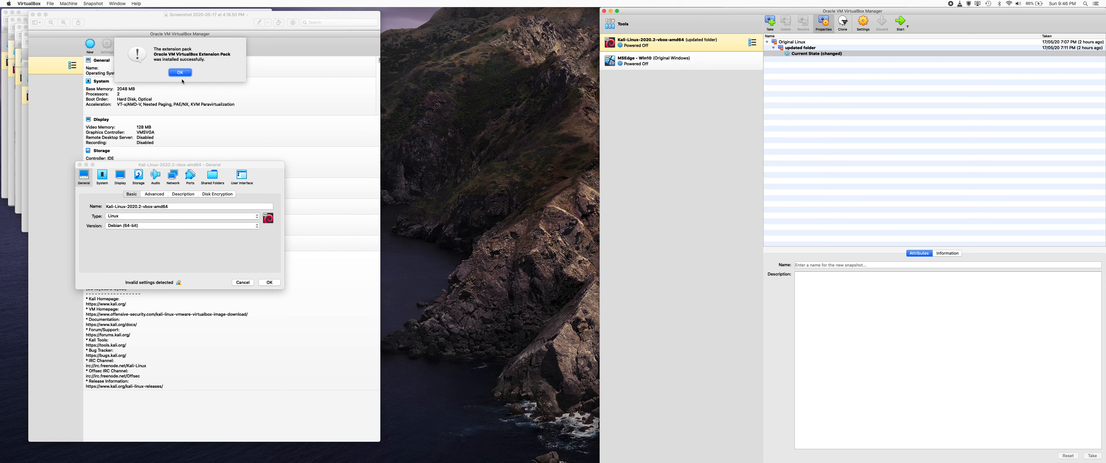
Step: Highlight the extension pack installation message in the Preview screenshot
{"action": "left_click", "coordinate": [143, 33]}
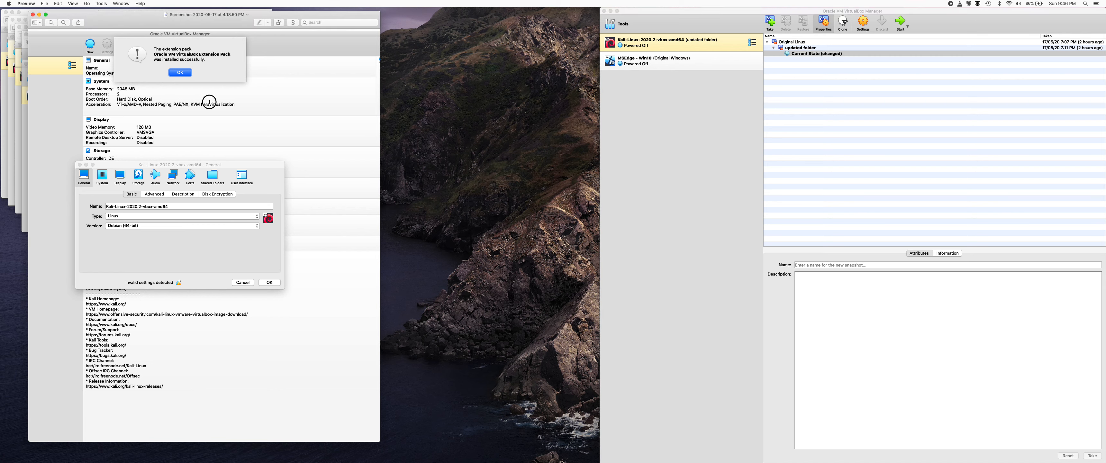
{"action": "left_click_drag", "start_coordinate": [136, 37], "coordinate": [230, 86]}
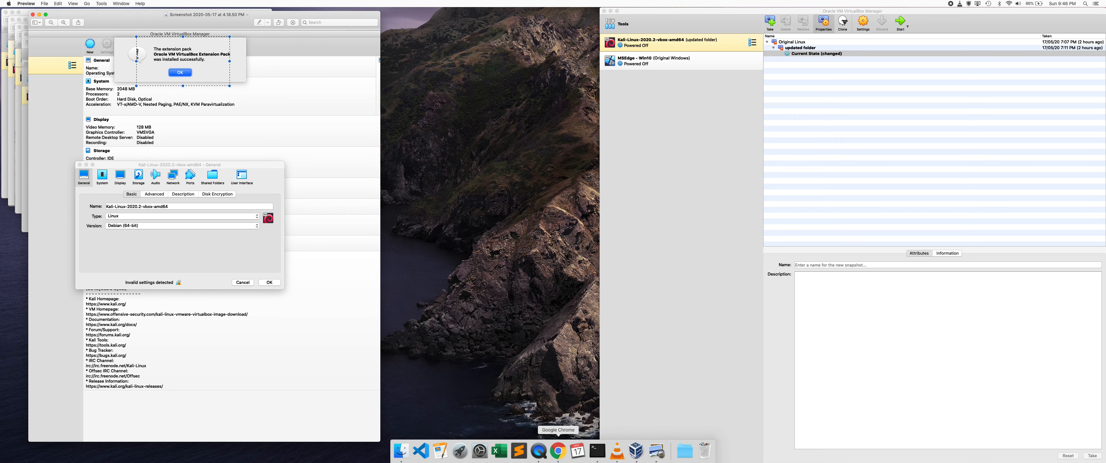
Step: Switch to Chrome, move its window to the second display, search "oracle vm virtualbox extension pack" and open VirtualBox's Downloads page
{"action": "left_click", "coordinate": [559, 456]}
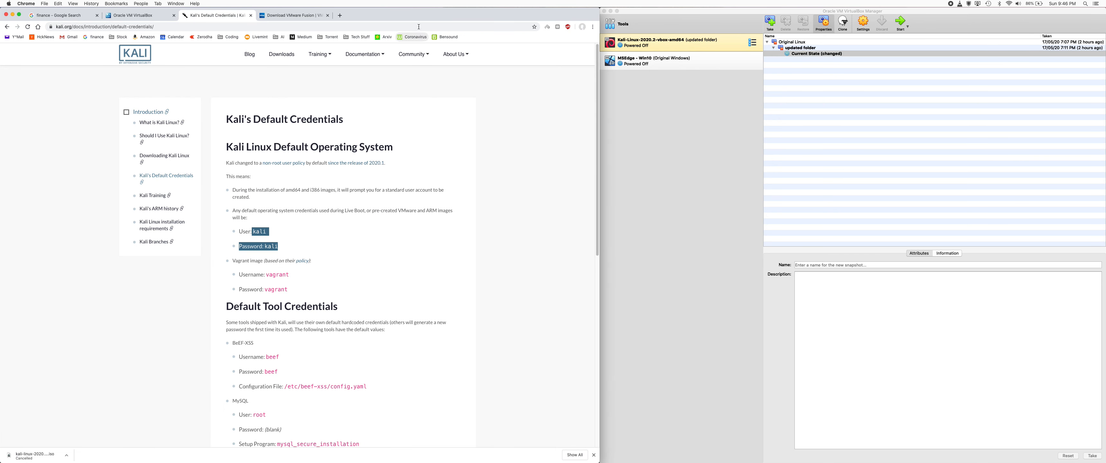
{"action": "left_click_drag", "start_coordinate": [416, 15], "coordinate": [872, 3]}
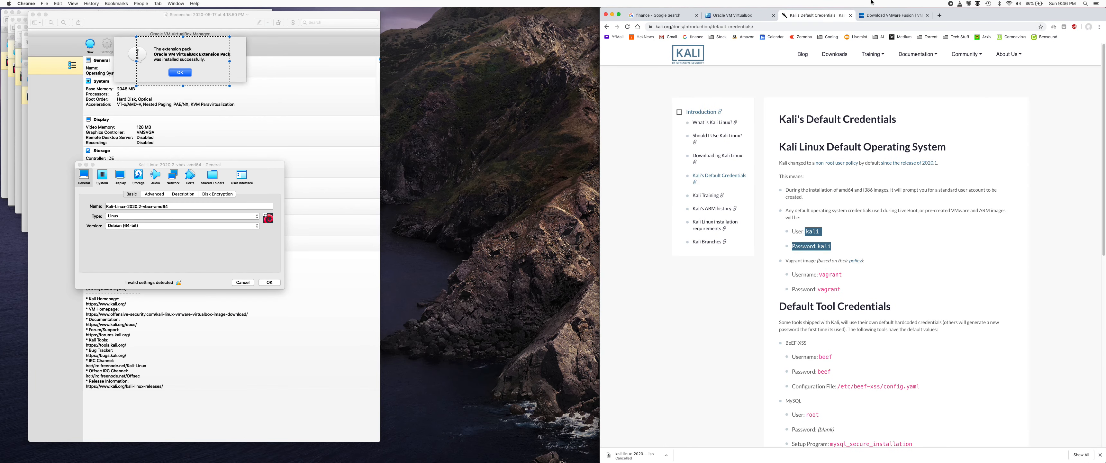
{"action": "left_click", "coordinate": [835, 28]}
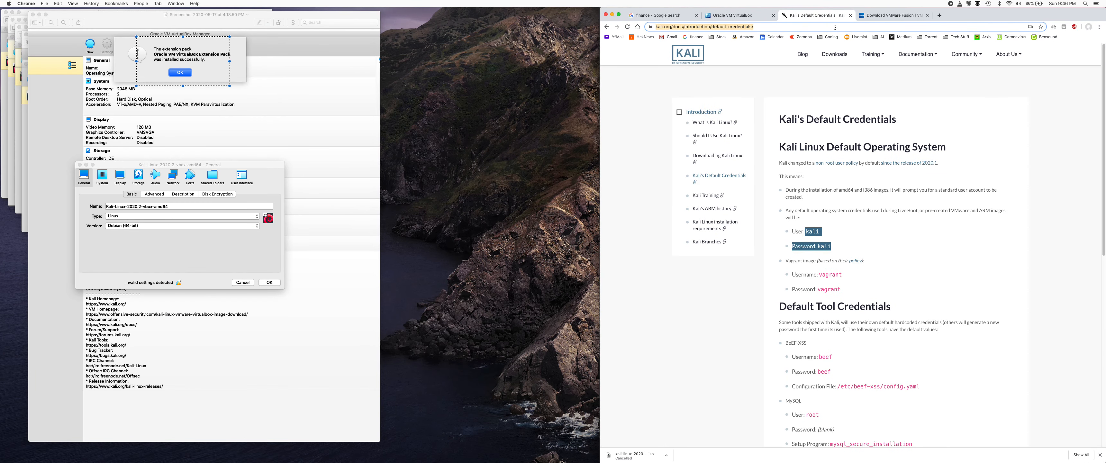
{"action": "type", "text": "oracle"}
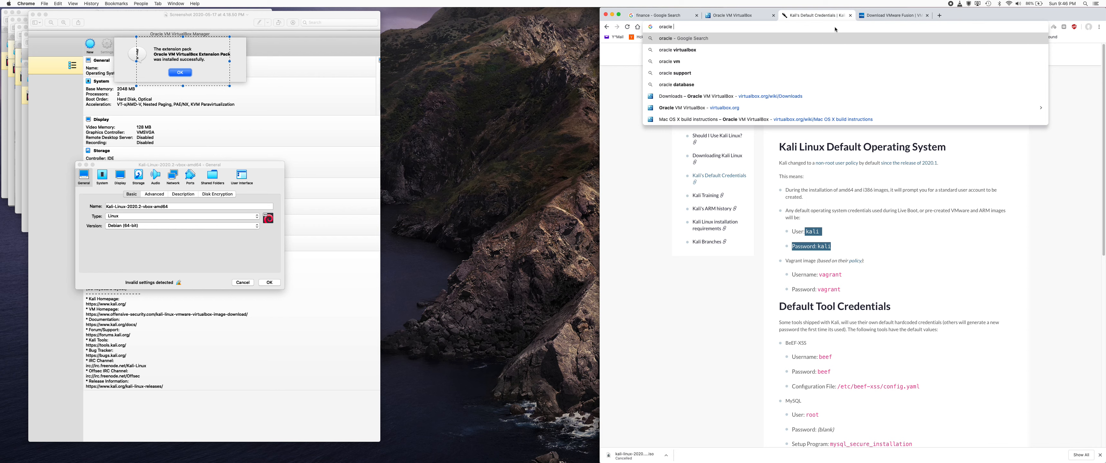
{"action": "type", "text": " vm vior"}
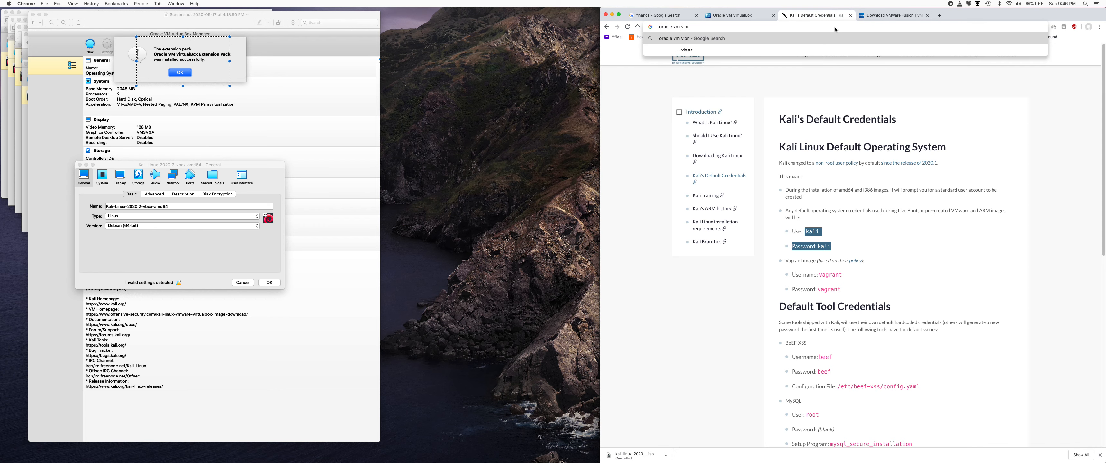
{"action": "key", "text": "BackSpace"}
{"action": "key", "text": "BackSpace"}
{"action": "type", "text": "rtual box extension pack"}
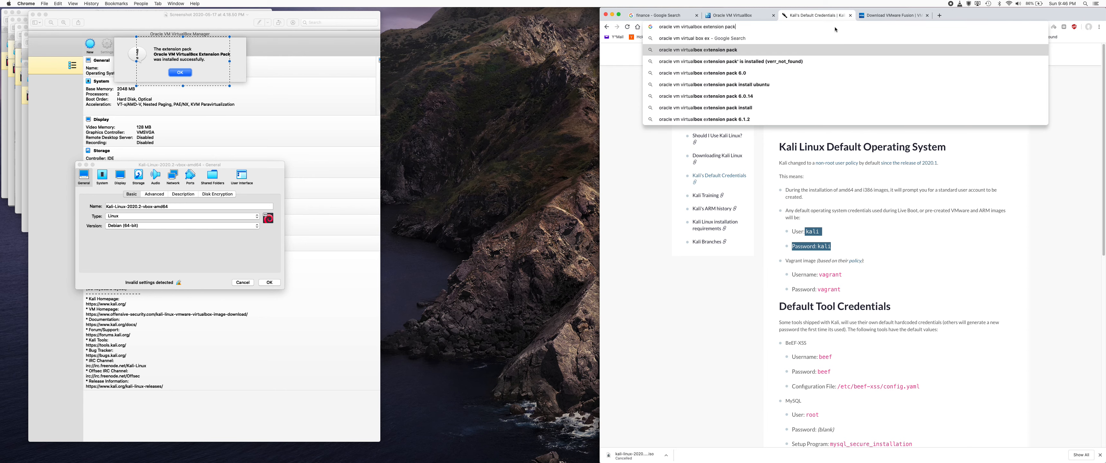
{"action": "left_click", "coordinate": [811, 50]}
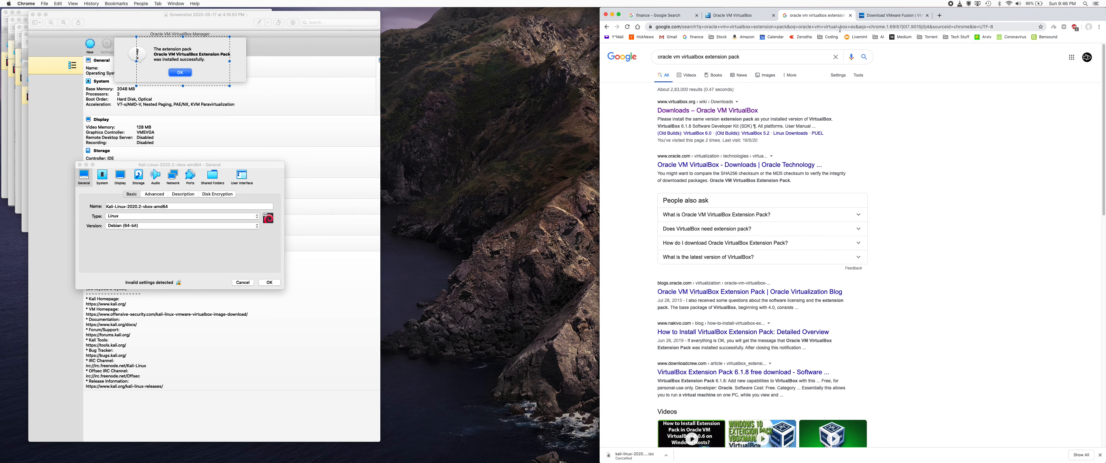
{"action": "left_click", "coordinate": [747, 113]}
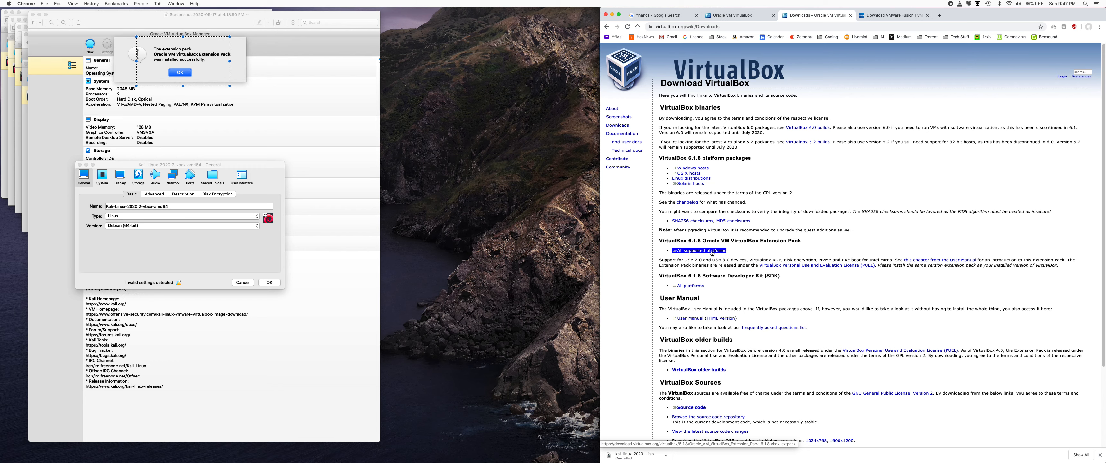
Step: Switch to Finder and select the Oracle_VM_VirtualBox_Extension_Pack-6.1.8.vbox-extpack file in Downloads
{"action": "mouse_move", "coordinate": [440, 458]}
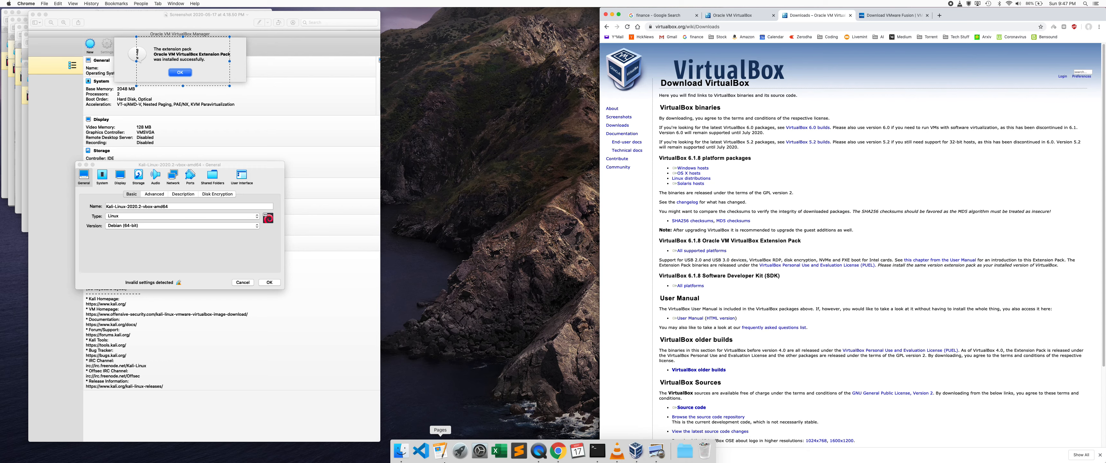
{"action": "left_click", "coordinate": [404, 453]}
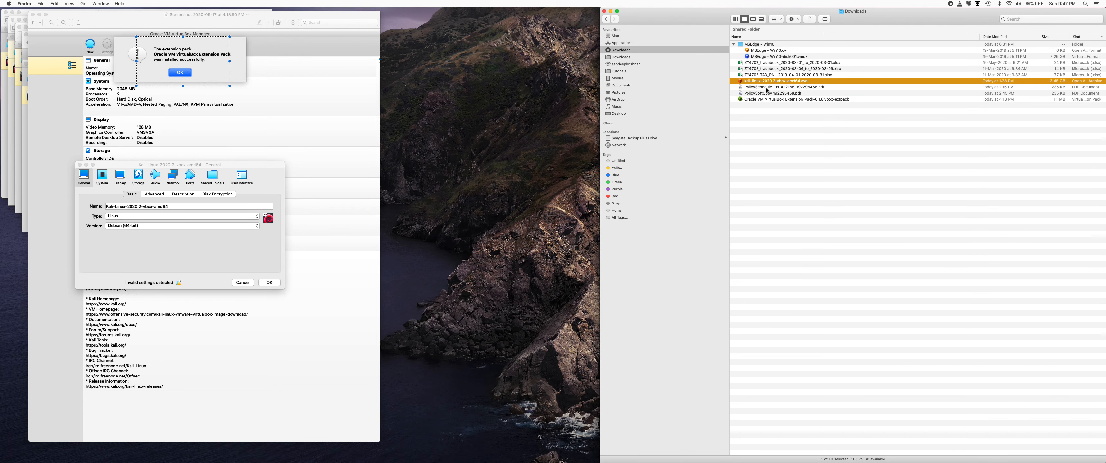
{"action": "left_click", "coordinate": [761, 100]}
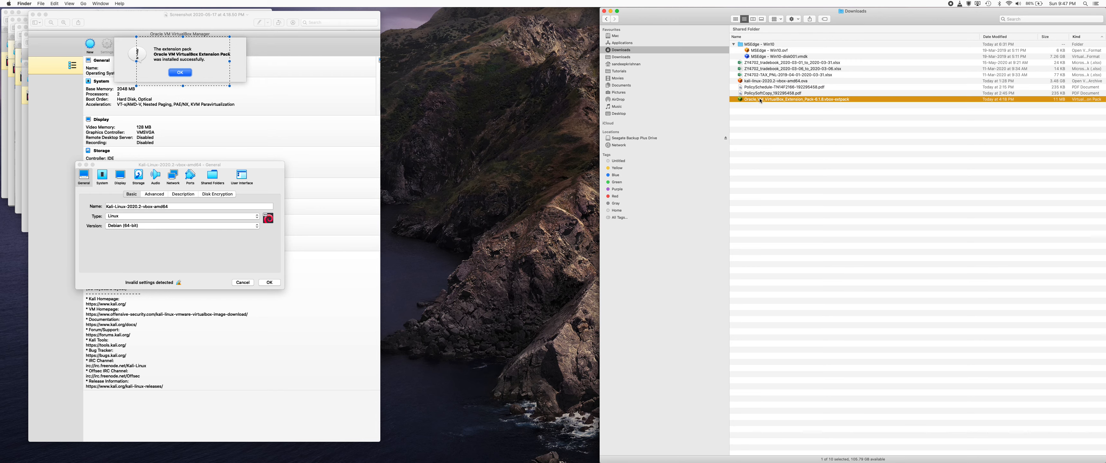
Step: Close all the screenshot windows open in Preview
{"action": "left_click", "coordinate": [309, 114]}
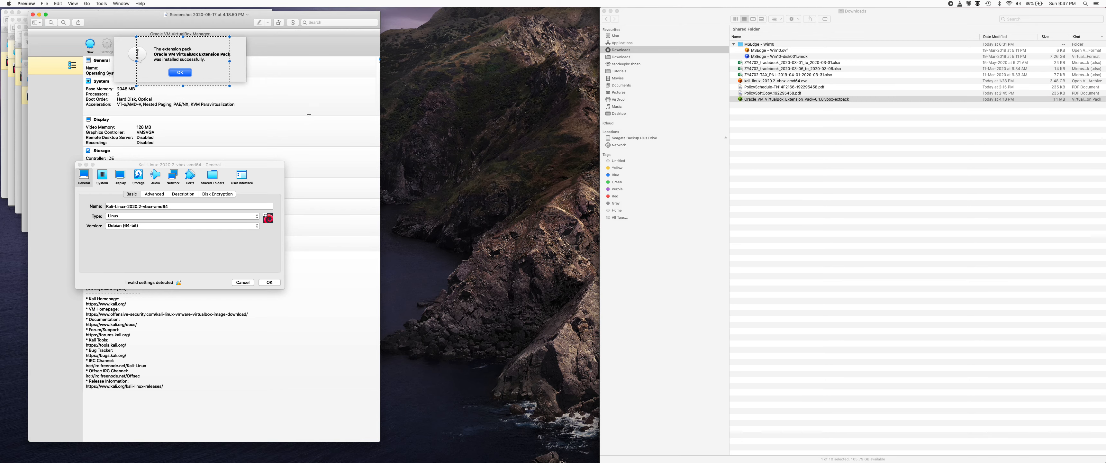
{"action": "left_click", "coordinate": [33, 14]}
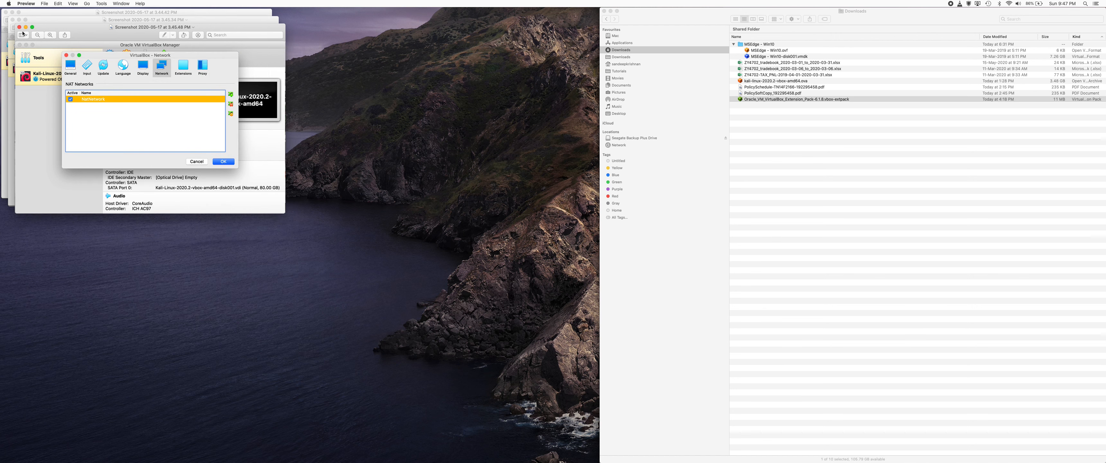
{"action": "left_click", "coordinate": [19, 27]}
{"action": "left_click", "coordinate": [12, 19]}
{"action": "left_click", "coordinate": [6, 12]}
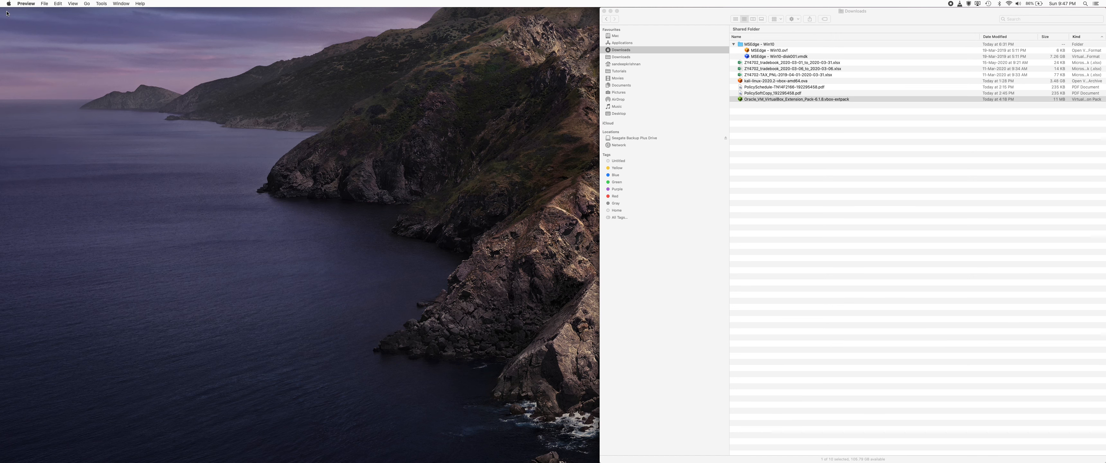
Step: Minimise the Finder window, move Chrome back to the first display and switch to VirtualBox Manager on the second
{"action": "left_click", "coordinate": [611, 11]}
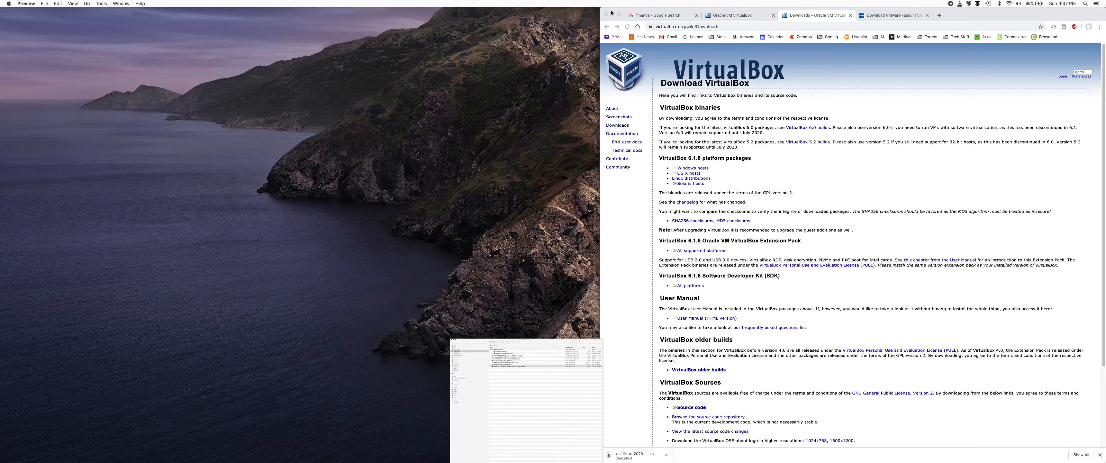
{"action": "left_click_drag", "start_coordinate": [975, 14], "coordinate": [423, 23]}
{"action": "left_click", "coordinate": [705, 57]}
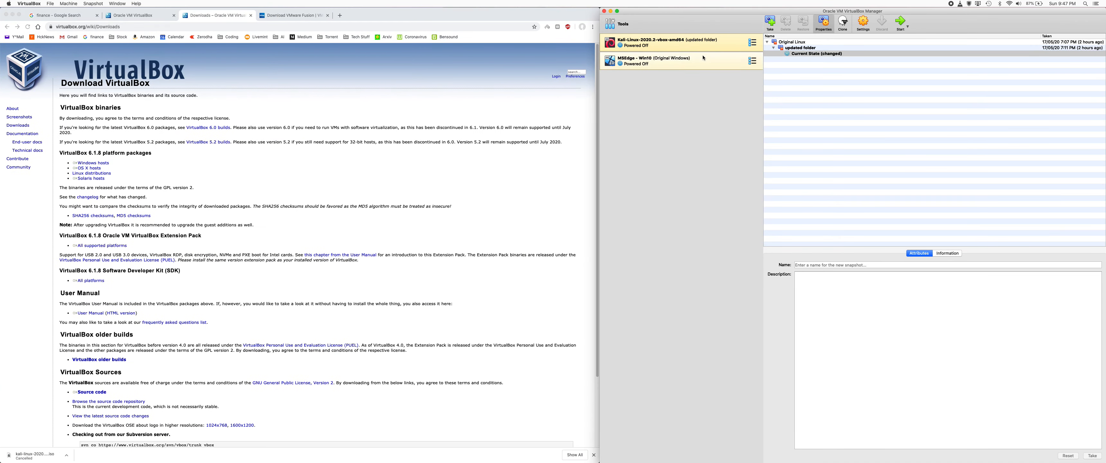
Step: In Chrome's VMware tab, search "developer microsoft virtual machine" and open the Virtual Machines page of Microsoft Edge Developer
{"action": "left_click", "coordinate": [294, 15]}
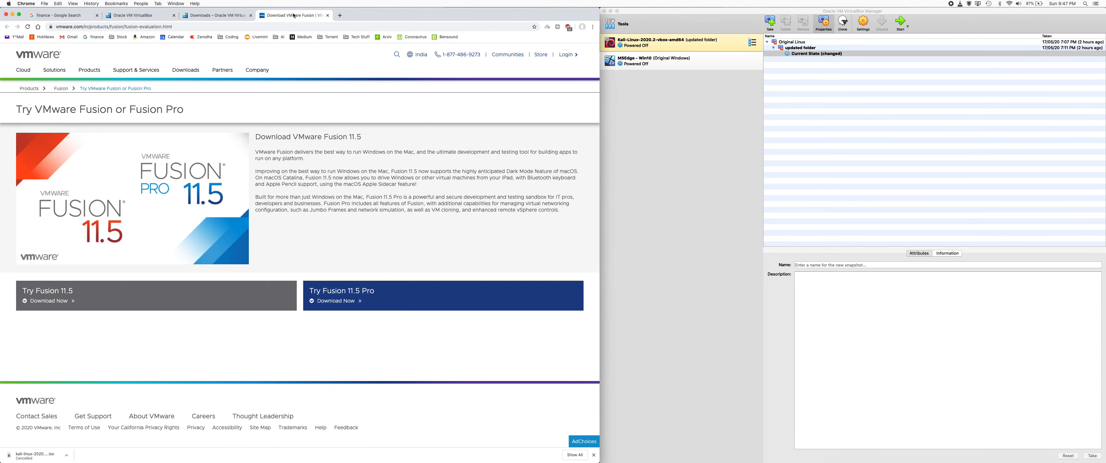
{"action": "left_click", "coordinate": [305, 29]}
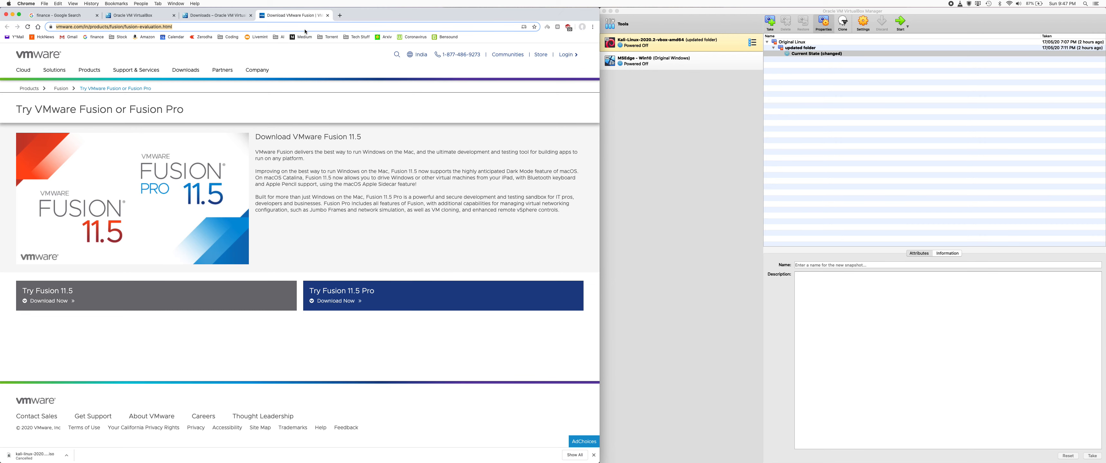
{"action": "type", "text": "delve"}
{"action": "key", "text": "BackSpace"}
{"action": "key", "text": "BackSpace"}
{"action": "key", "text": "BackSpace"}
{"action": "type", "text": "vel"}
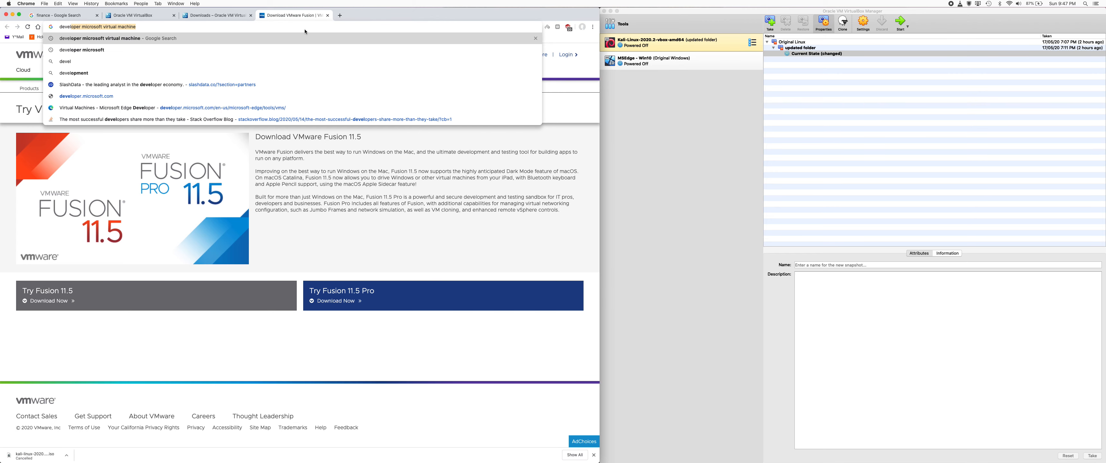
{"action": "key", "text": "Return"}
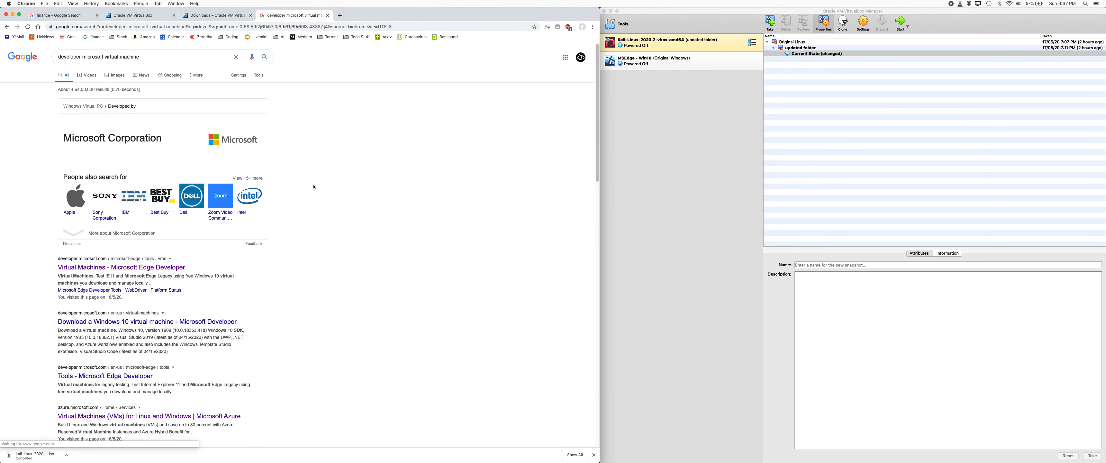
{"action": "left_click", "coordinate": [152, 269]}
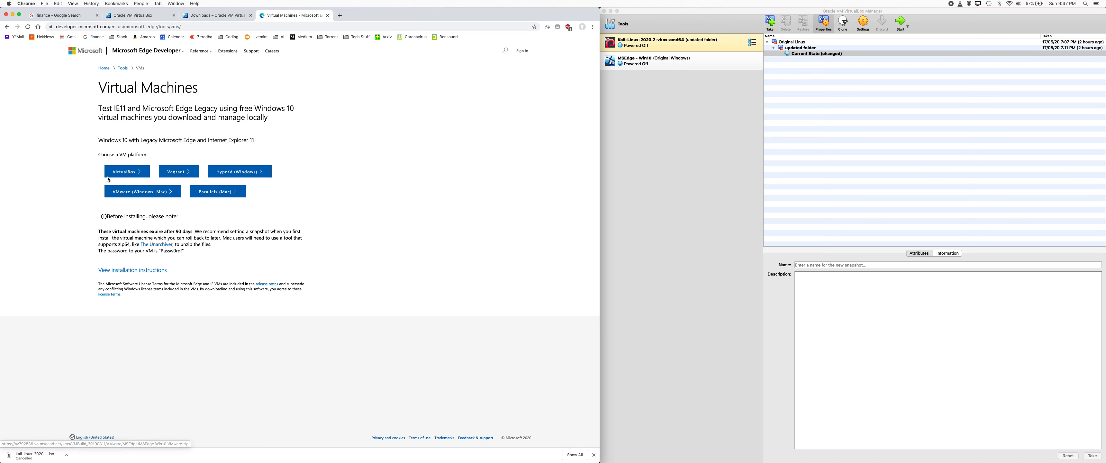
Step: Switch to Finder, select the MSEdge - Win10 disk file (.vmdk) in Downloads and minimise the Finder window
{"action": "mouse_move", "coordinate": [537, 459]}
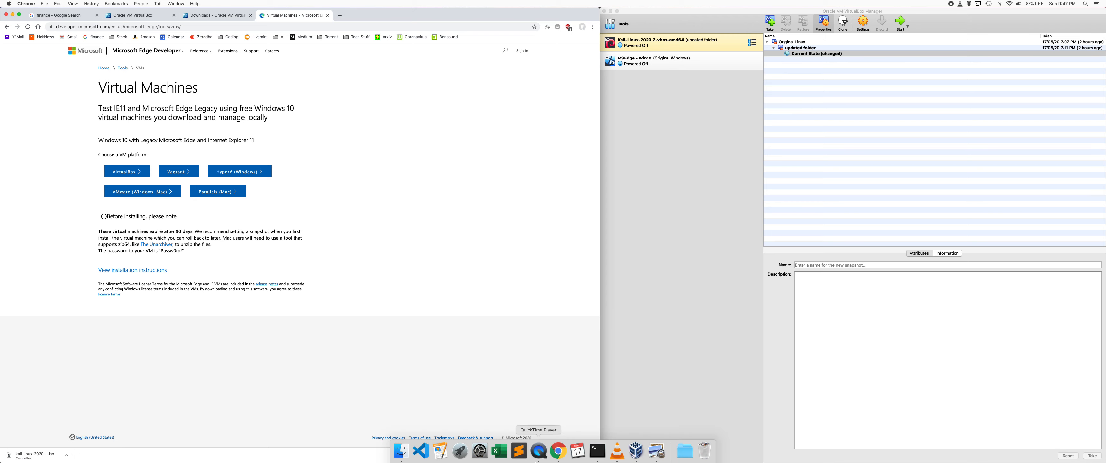
{"action": "left_click", "coordinate": [401, 451]}
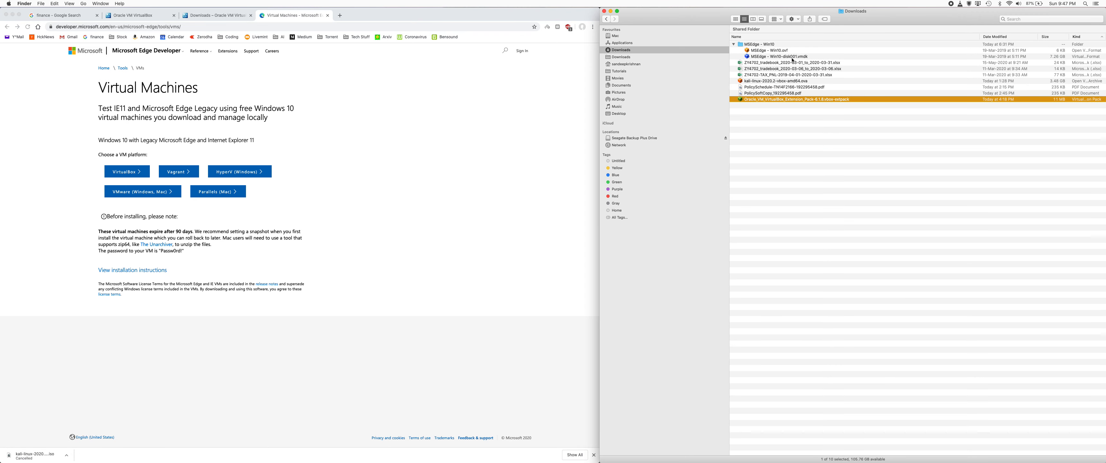
{"action": "left_click", "coordinate": [785, 50]}
{"action": "left_click", "coordinate": [787, 57]}
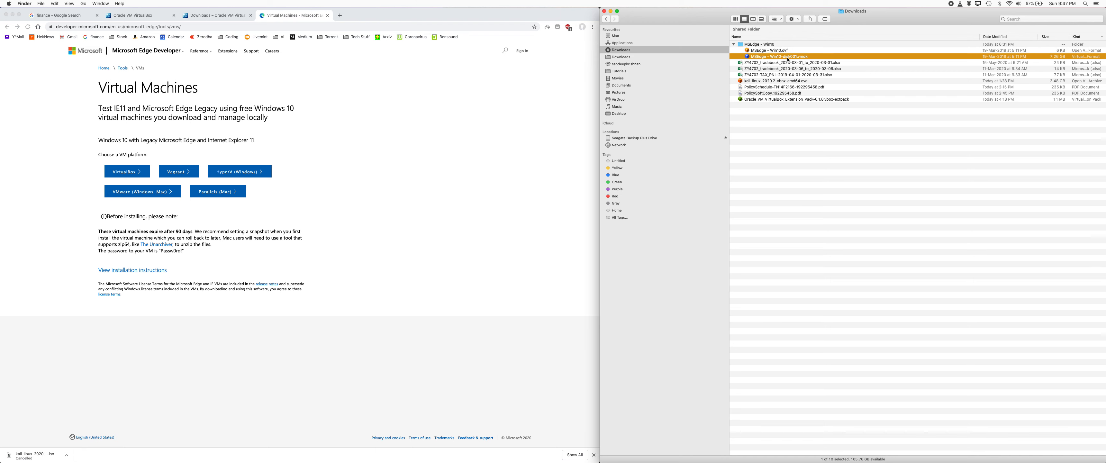
{"action": "left_click", "coordinate": [610, 11]}
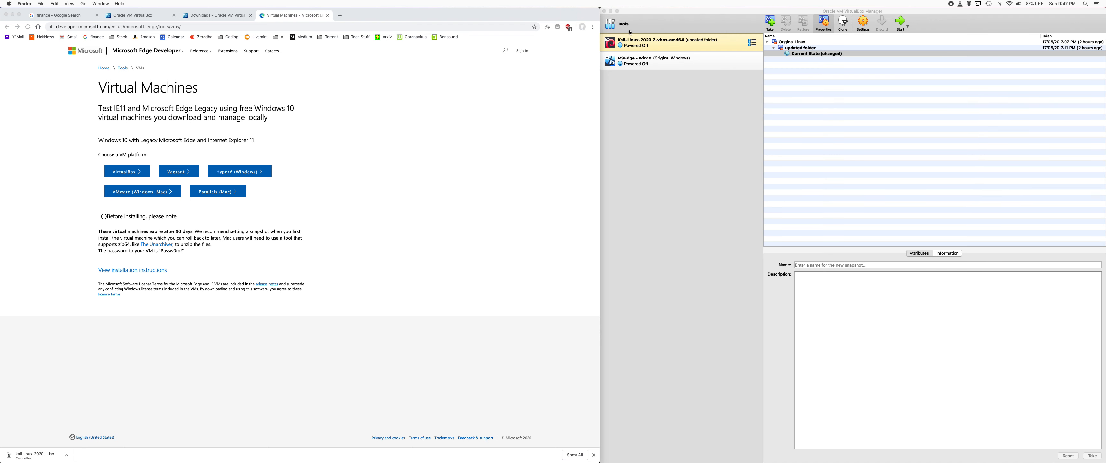
Step: Check the MSEdge - Win10 machine's base memory, adjust its video memory and accept the settings
{"action": "left_click", "coordinate": [686, 65]}
{"action": "left_click", "coordinate": [860, 27]}
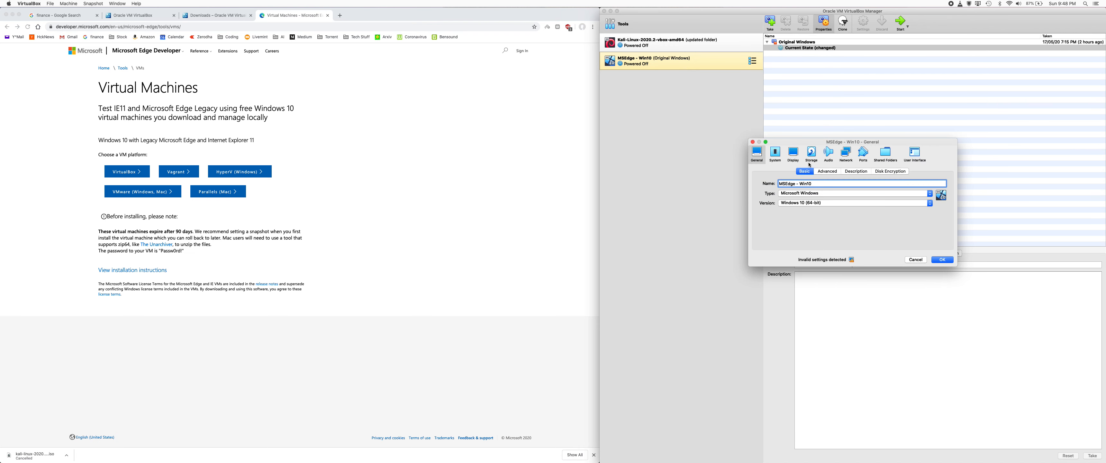
{"action": "left_click", "coordinate": [775, 156]}
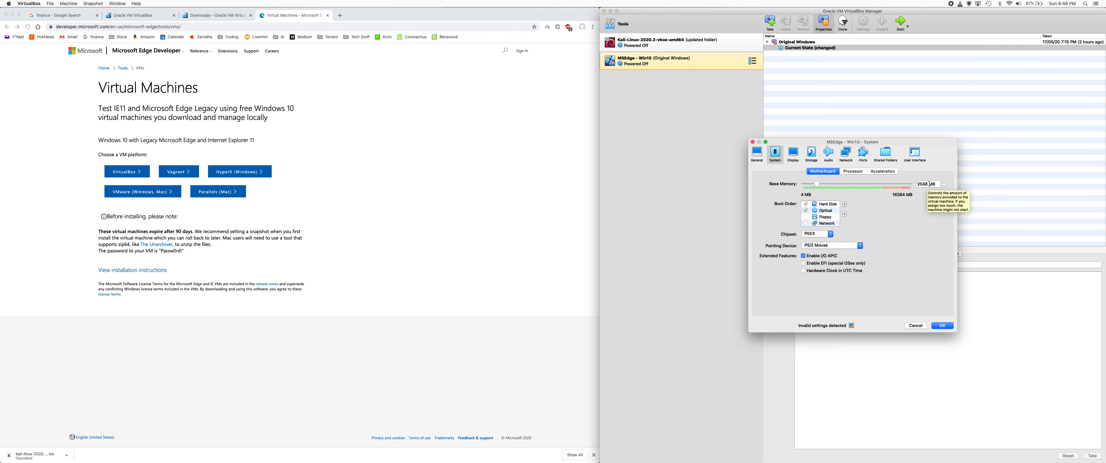
{"action": "left_click", "coordinate": [792, 153]}
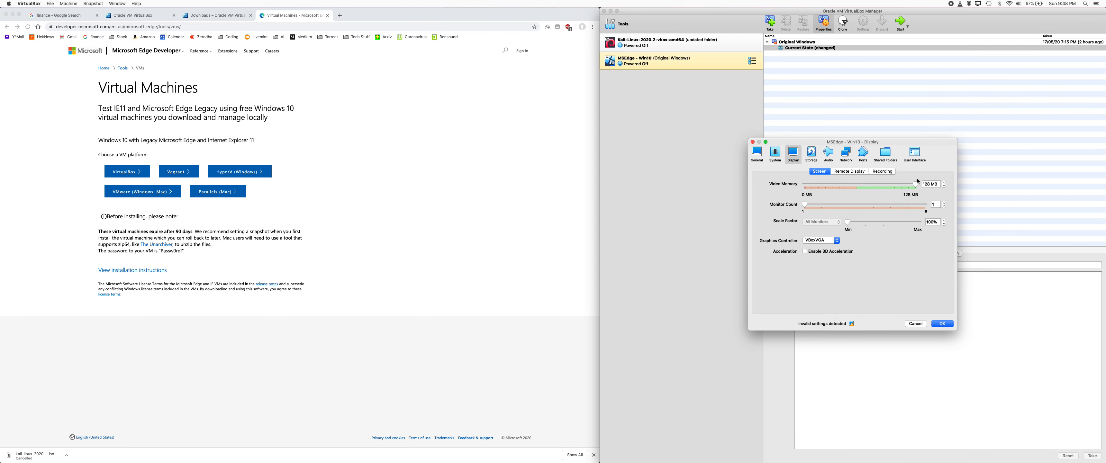
{"action": "left_click", "coordinate": [858, 184]}
{"action": "mouse_move", "coordinate": [857, 186]}
{"action": "left_mouse_down"}
{"action": "mouse_move", "coordinate": [907, 184]}
{"action": "mouse_move", "coordinate": [820, 190]}
{"action": "mouse_move", "coordinate": [860, 186]}
{"action": "left_mouse_up"}
{"action": "left_click", "coordinate": [941, 325]}
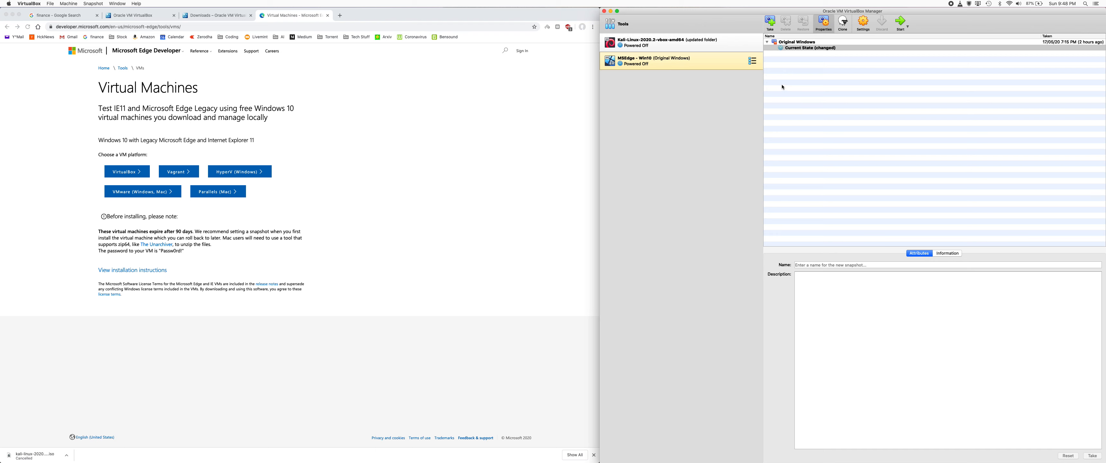
Step: Start the MSEdge - Win10 virtual machine
{"action": "left_click", "coordinate": [900, 20]}
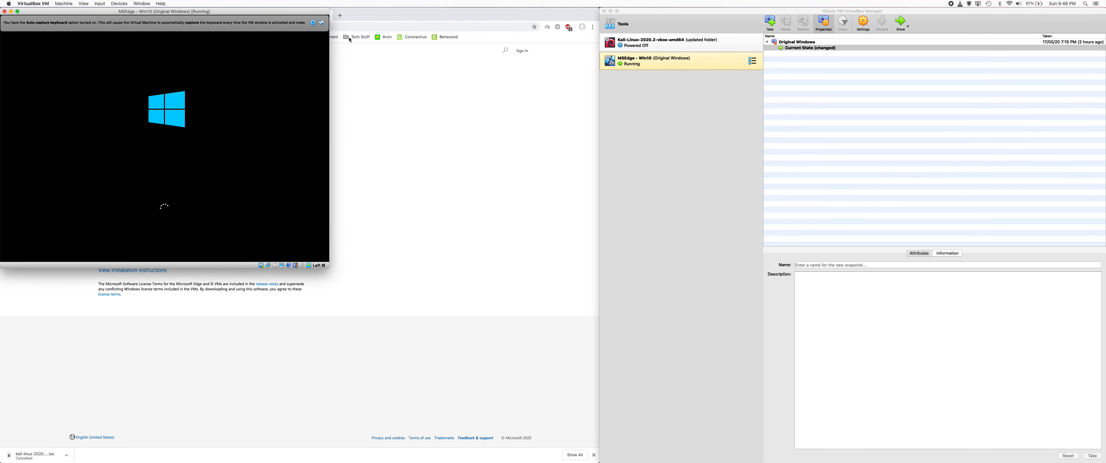
{"action": "left_click", "coordinate": [727, 134]}
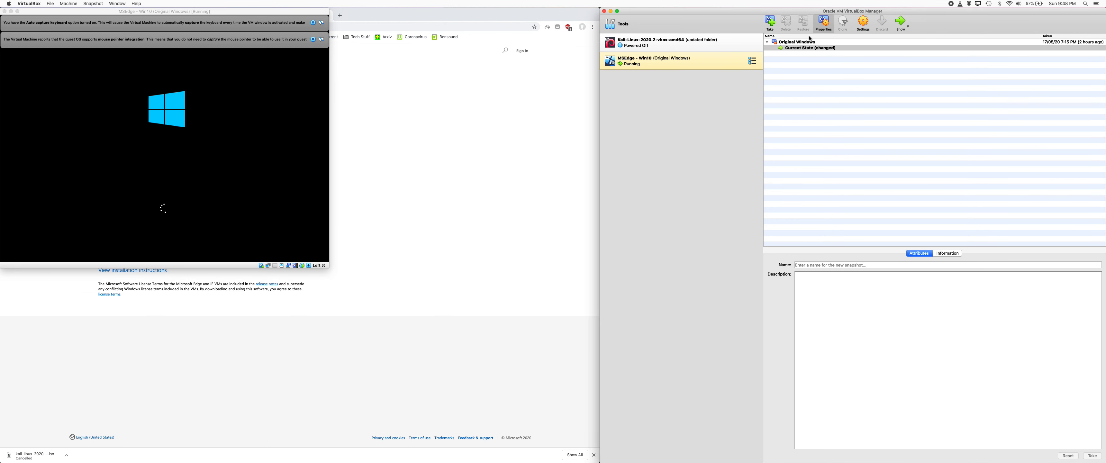
{"action": "left_click", "coordinate": [714, 49]}
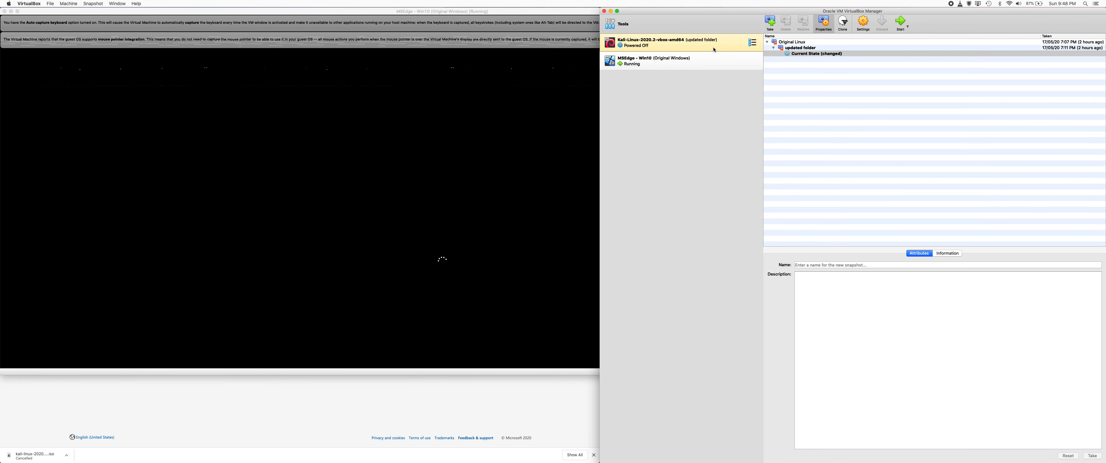
{"action": "right_click", "coordinate": [714, 49]}
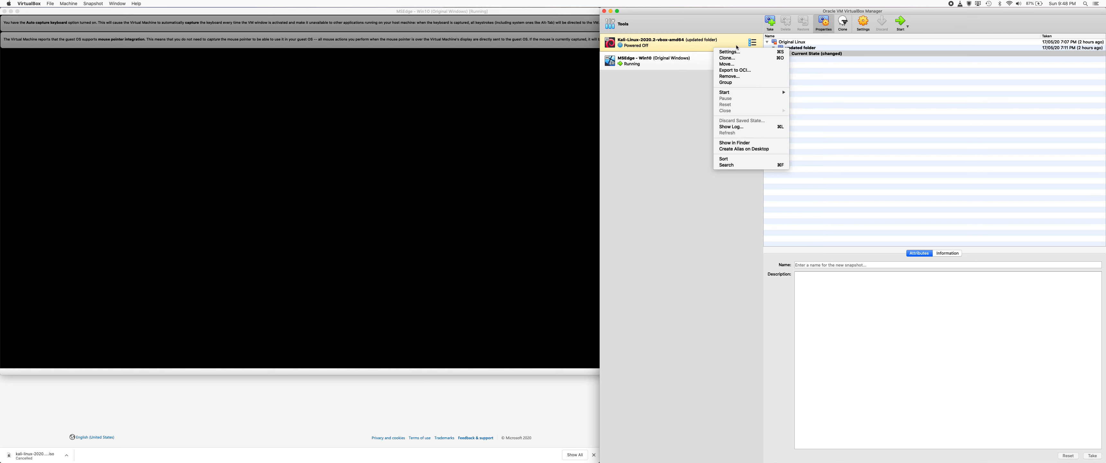
{"action": "left_click", "coordinate": [749, 43]}
{"action": "right_click", "coordinate": [749, 43]}
{"action": "left_click", "coordinate": [749, 43]}
{"action": "left_click", "coordinate": [749, 43]}
{"action": "left_click", "coordinate": [730, 121]}
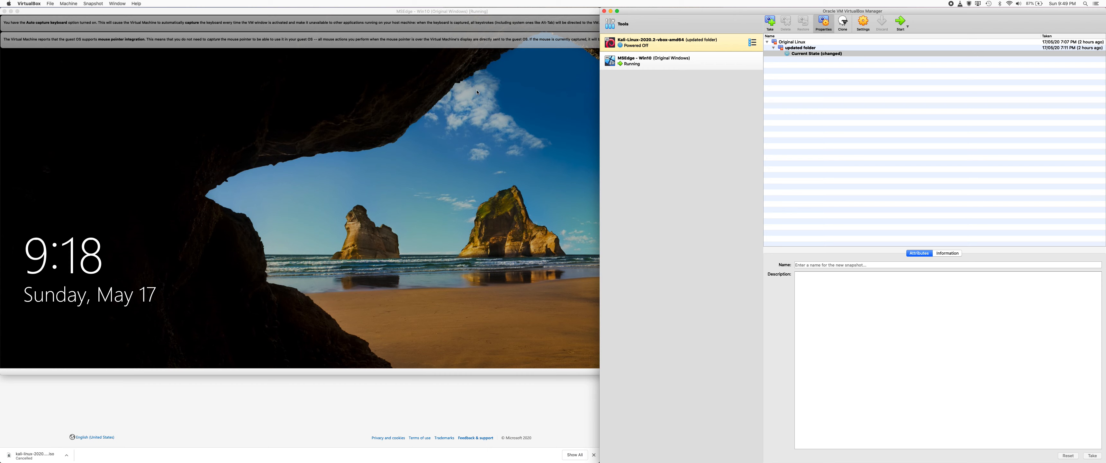
Step: Sign in to the Windows virtual machine with the account password
{"action": "left_click", "coordinate": [443, 170]}
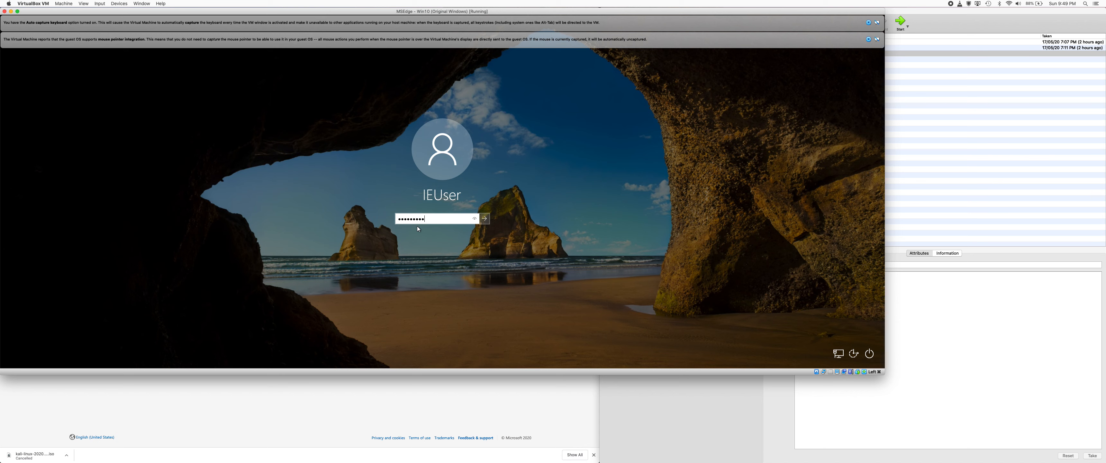
{"action": "key", "text": "Return"}
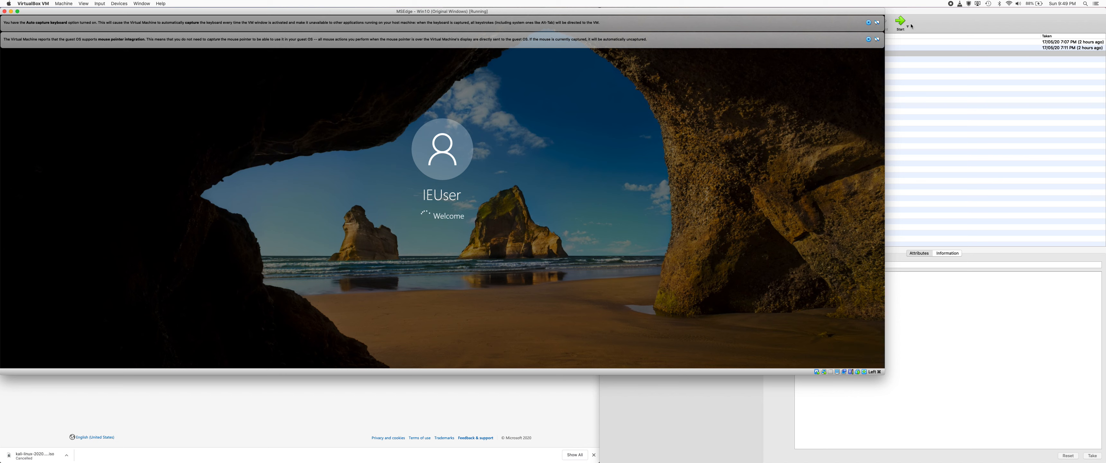
Step: Dismiss the mouse integration and keyboard capture notices and narrow the Windows machine's window to fit the first display
{"action": "left_click", "coordinate": [868, 39]}
{"action": "left_click", "coordinate": [868, 22]}
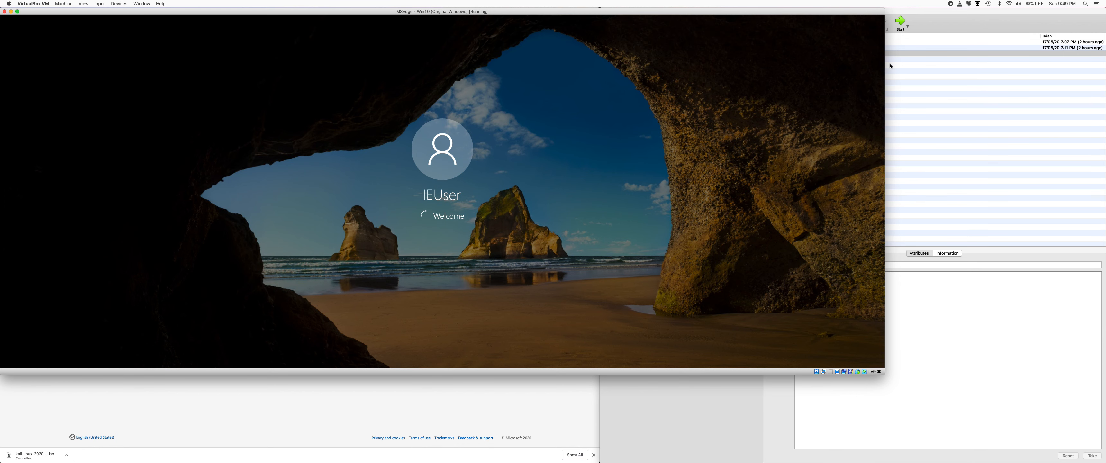
{"action": "left_click_drag", "start_coordinate": [884, 65], "coordinate": [598, 137]}
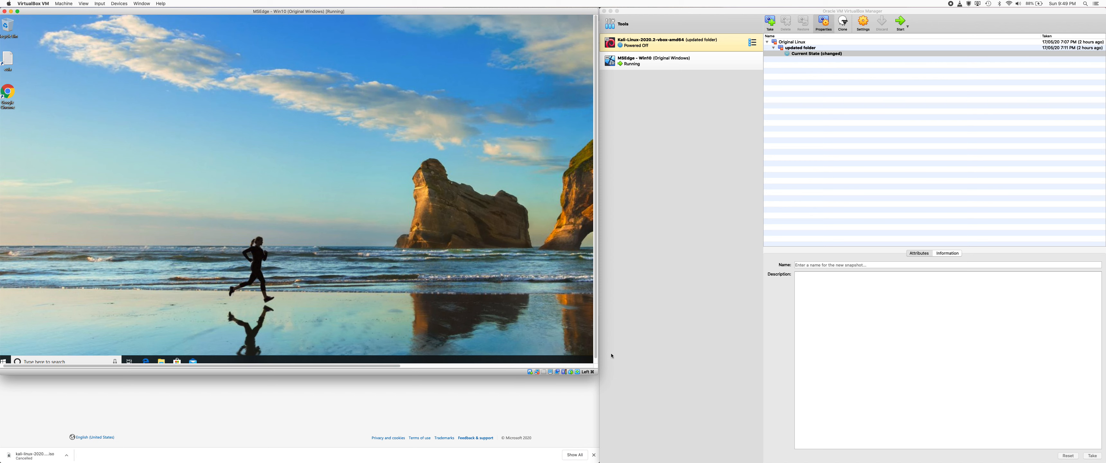
Step: Switch the Windows virtual machine to full-screen mode and return it to windowed mode
{"action": "left_click", "coordinate": [93, 7]}
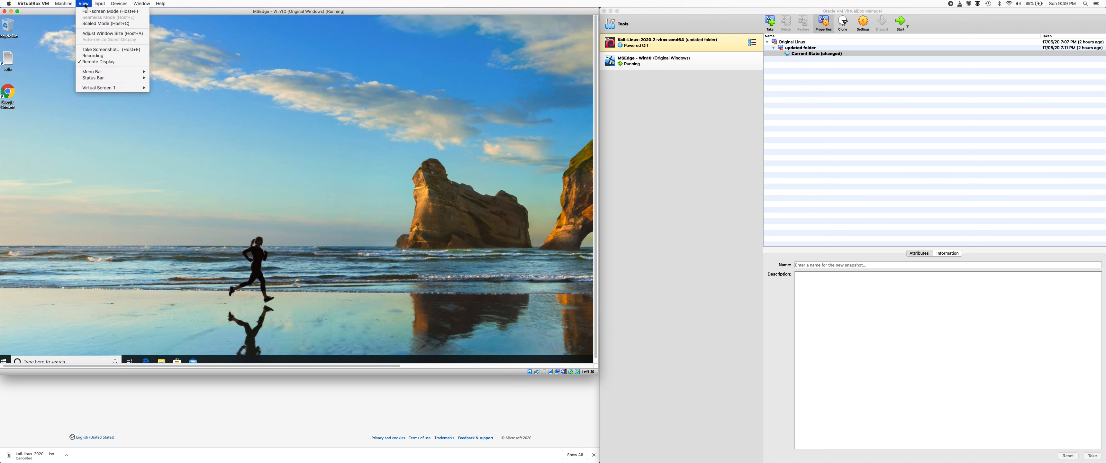
{"action": "left_click", "coordinate": [96, 12]}
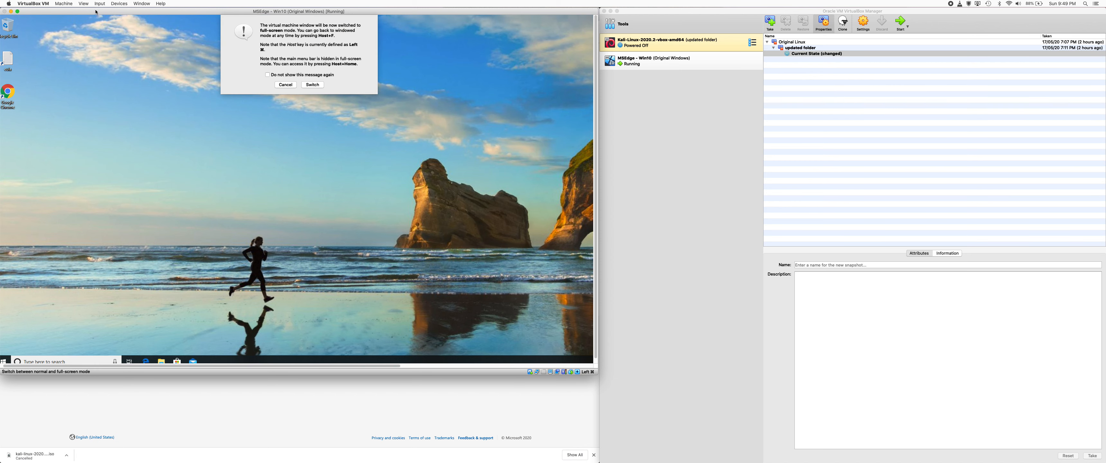
{"action": "left_click", "coordinate": [313, 84]}
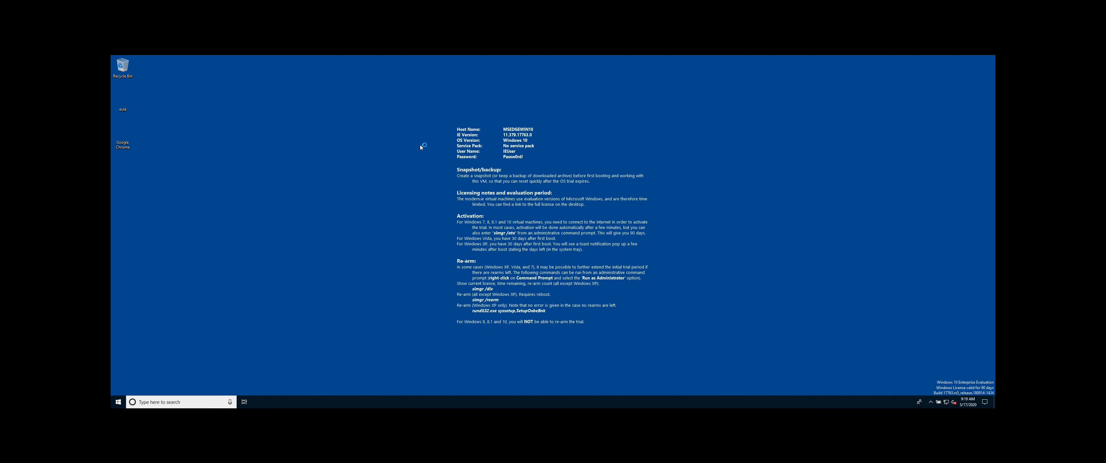
{"action": "key", "text": "super+f"}
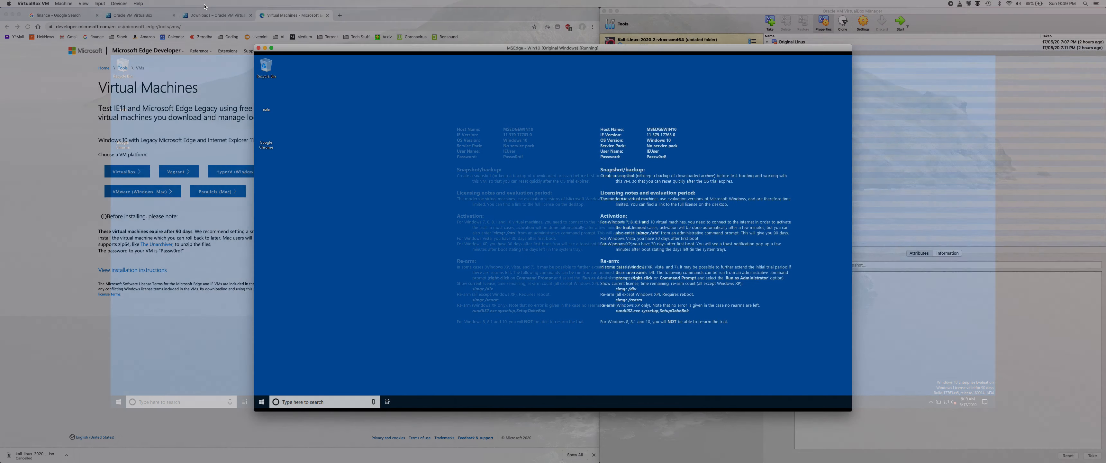
Step: Close the Windows virtual machine by powering it off
{"action": "left_click", "coordinate": [5, 11]}
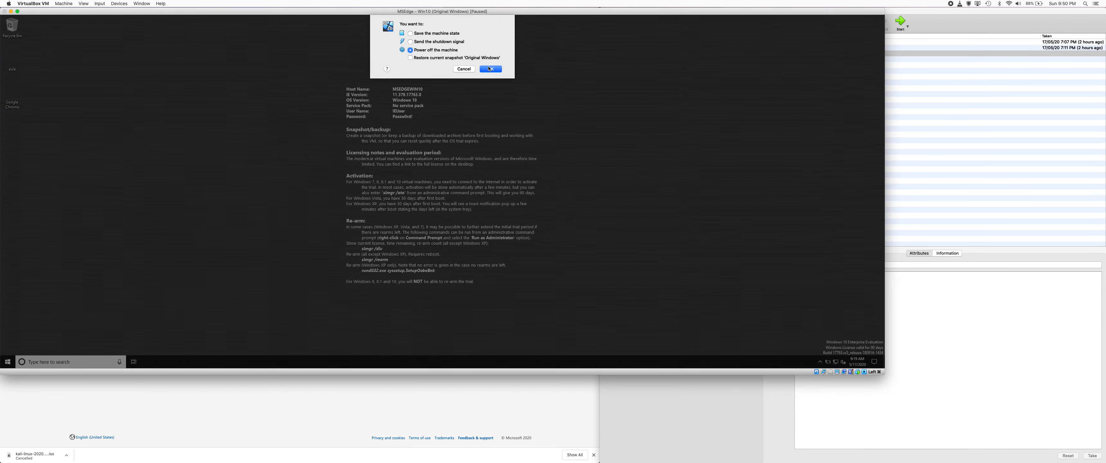
{"action": "left_click", "coordinate": [490, 68]}
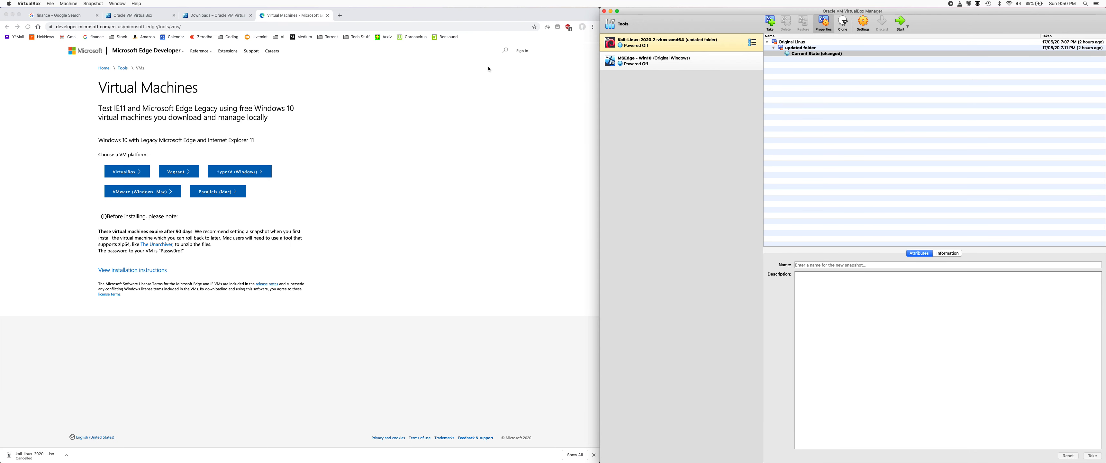
Step: Select the Kali-Linux-2020.2-vbox-amd64 machine and switch from its snapshots to its Details view
{"action": "left_click", "coordinate": [703, 58]}
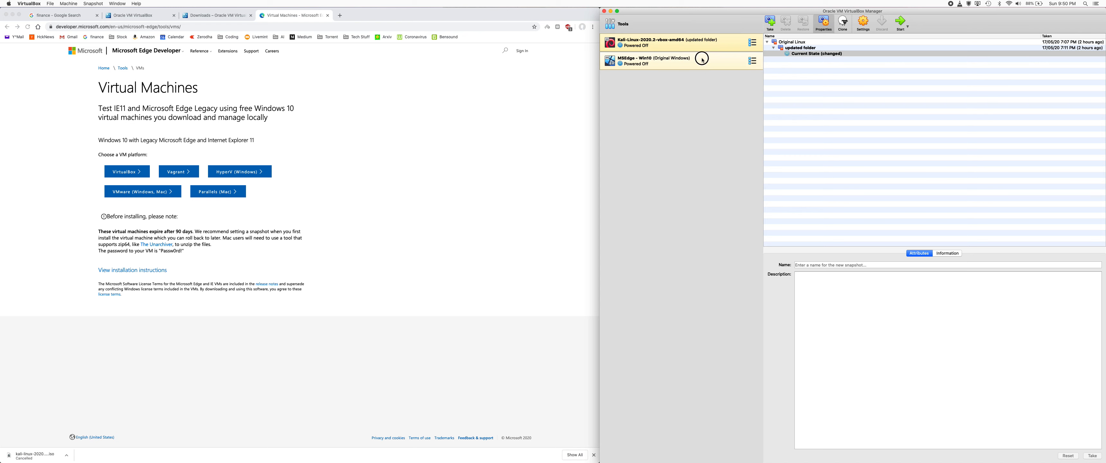
{"action": "left_click", "coordinate": [701, 48]}
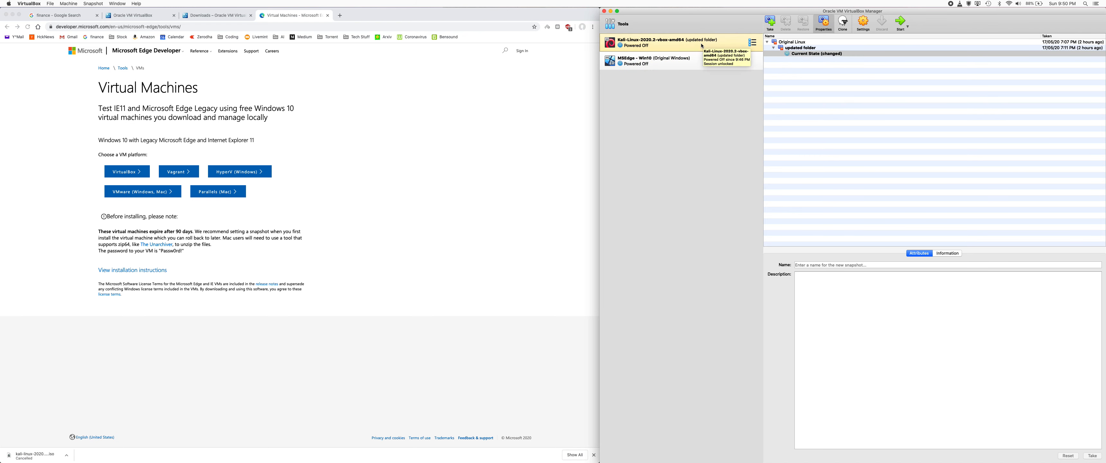
{"action": "left_click", "coordinate": [752, 42]}
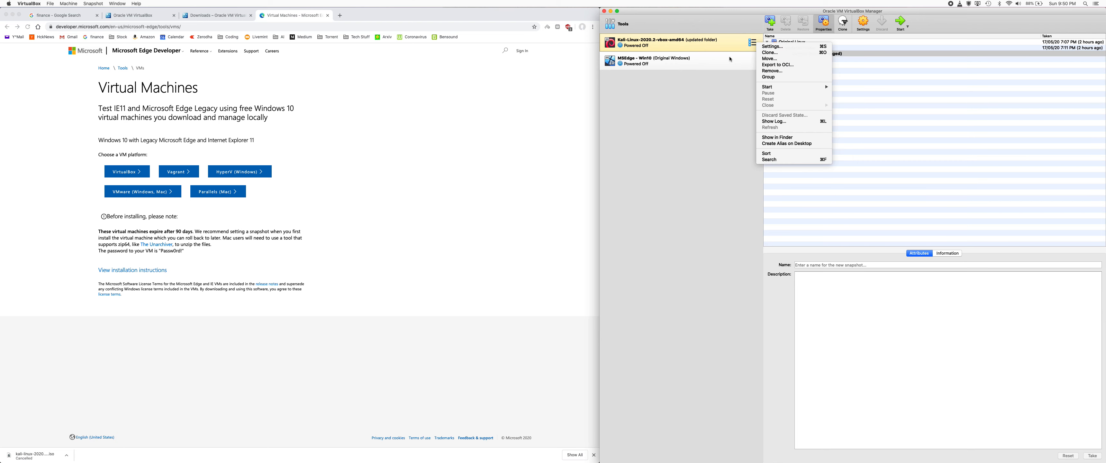
{"action": "left_click", "coordinate": [734, 54]}
{"action": "left_click", "coordinate": [752, 45]}
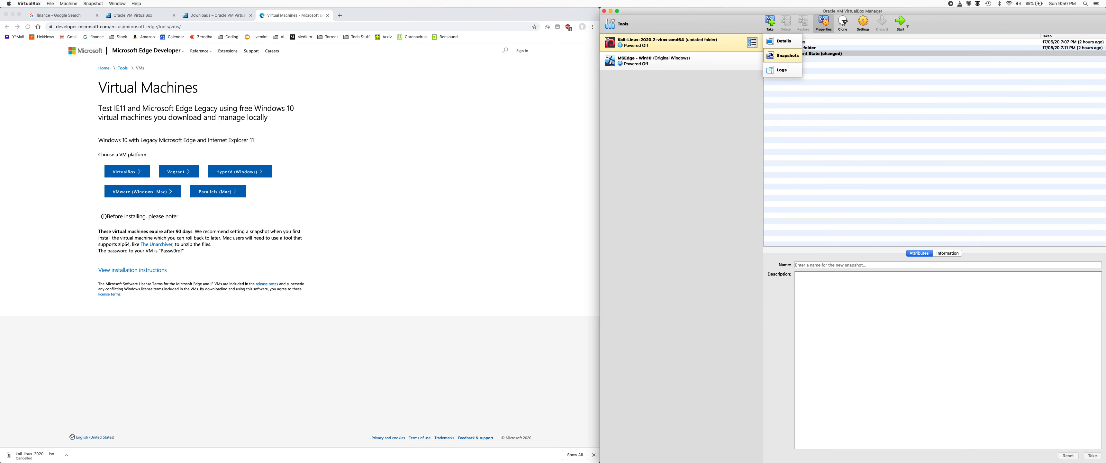
{"action": "left_click", "coordinate": [776, 42]}
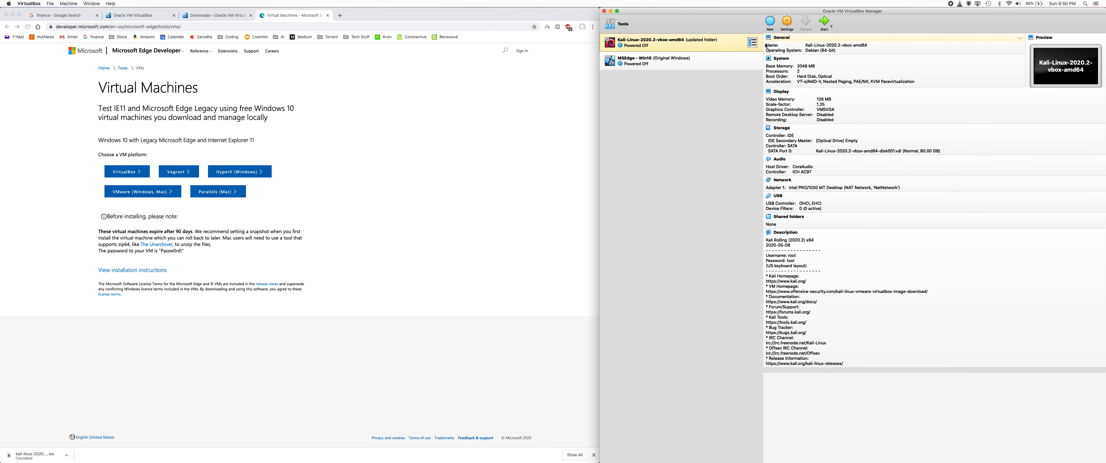
Step: Look through the Kali-Linux-2020.2-vbox-amd64 machine's snapshots and logs, and return to its Snapshots view
{"action": "left_click", "coordinate": [752, 42]}
{"action": "left_click", "coordinate": [777, 52]}
{"action": "left_click", "coordinate": [753, 42]}
{"action": "left_click", "coordinate": [777, 63]}
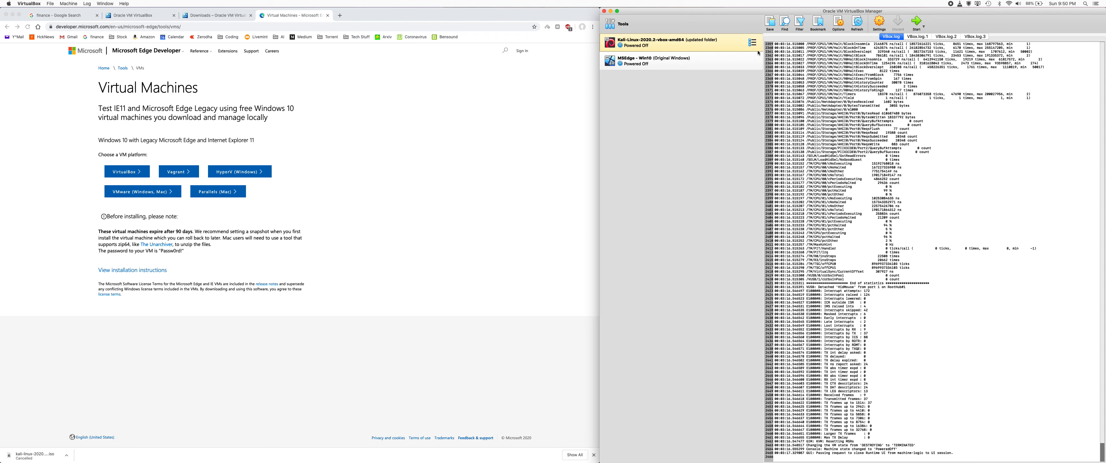
{"action": "left_click", "coordinate": [752, 43]}
{"action": "left_click", "coordinate": [777, 55]}
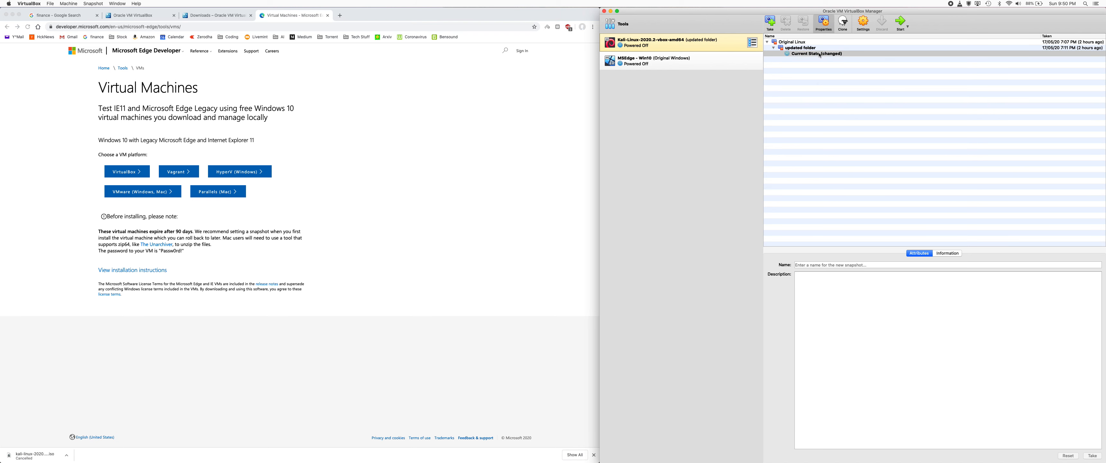
Step: Take a snapshot of the Kali machine's current state named "Latest snapshot" with the description "test"
{"action": "left_click", "coordinate": [772, 20]}
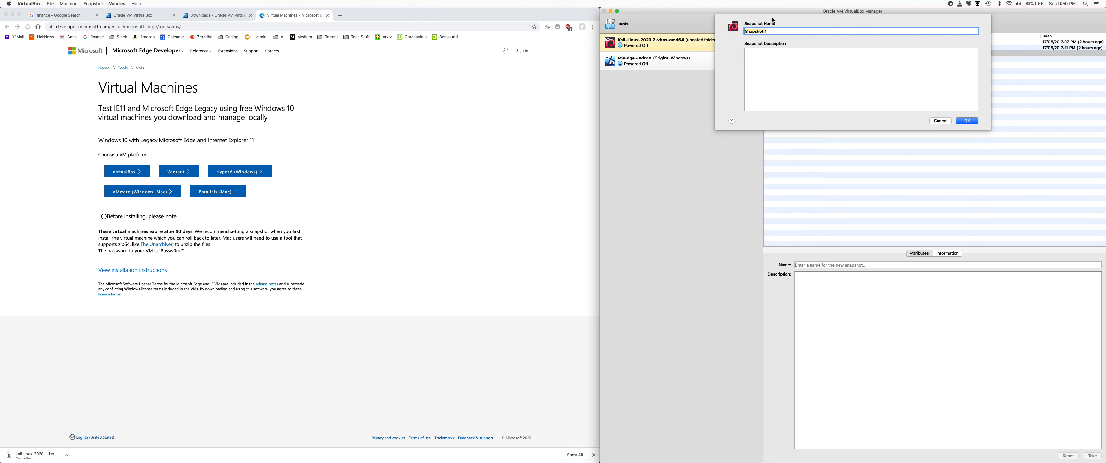
{"action": "type", "text": "Latest snap"}
{"action": "left_click", "coordinate": [855, 65]}
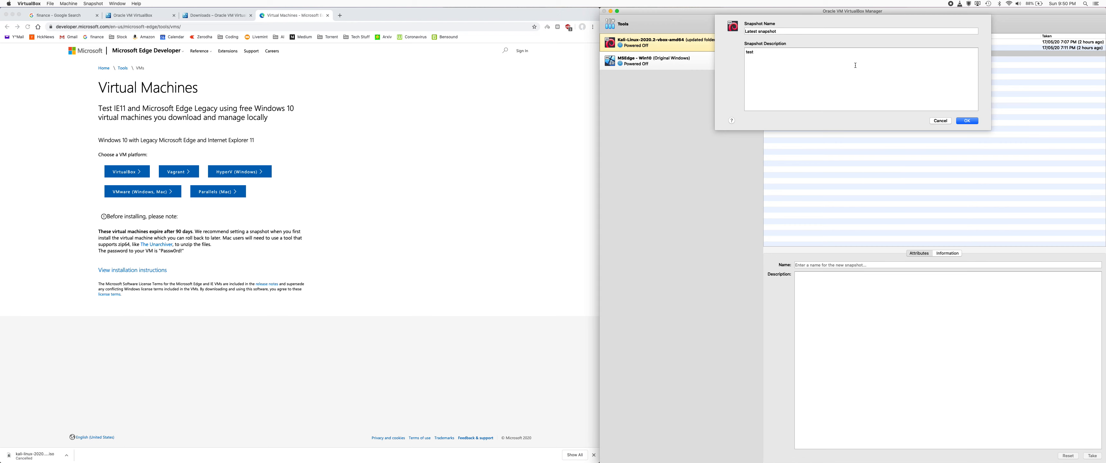
{"action": "left_click", "coordinate": [962, 121]}
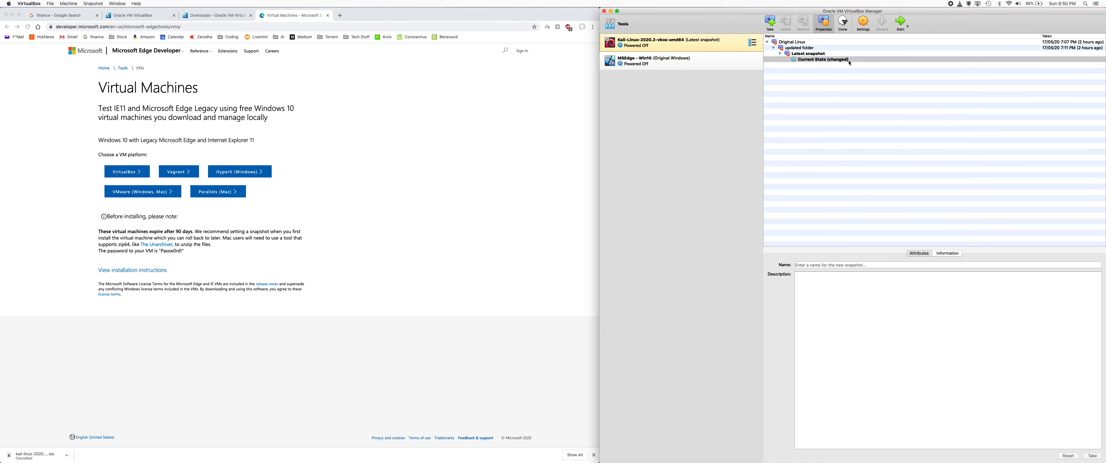
Step: Delete the "Latest snapshot" snapshot from the Kali machine and confirm the deletion
{"action": "left_click", "coordinate": [809, 53]}
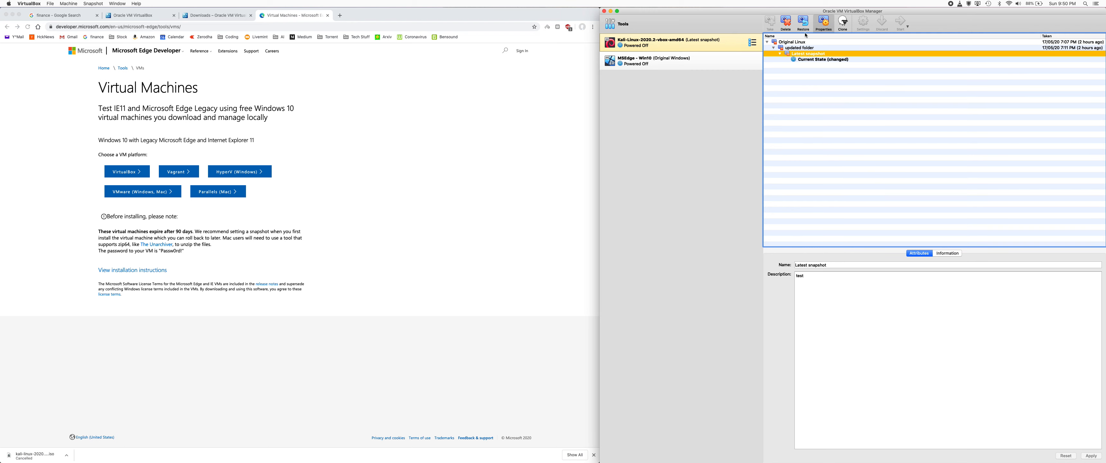
{"action": "left_click", "coordinate": [786, 22]}
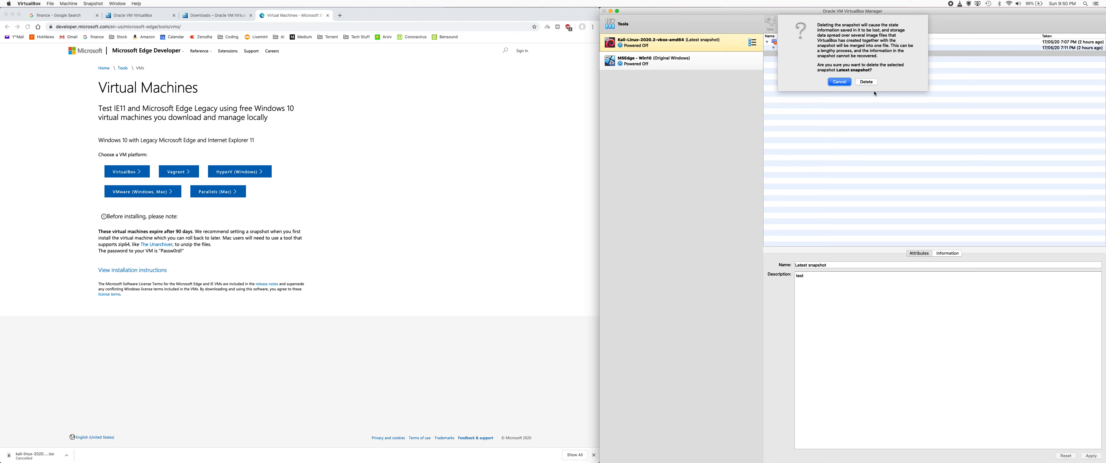
{"action": "left_click", "coordinate": [866, 82]}
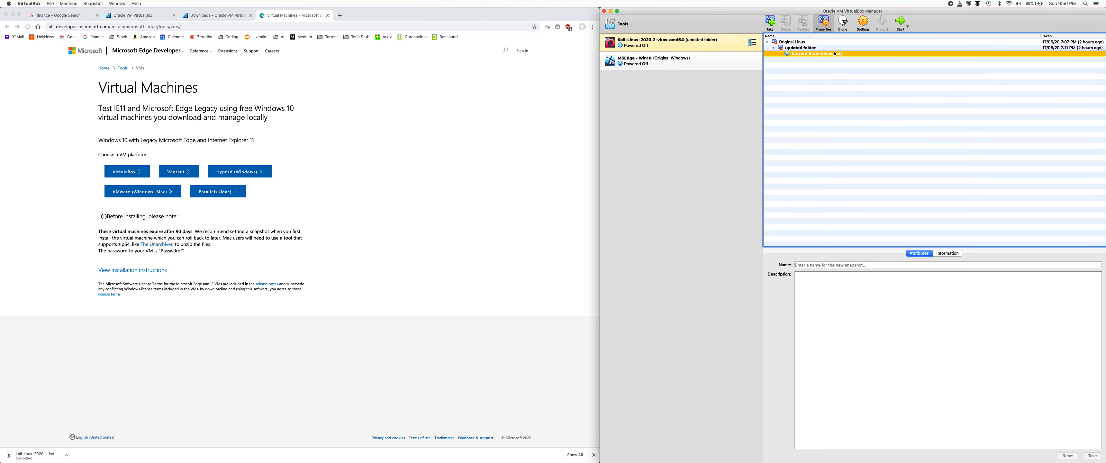
Step: Examine the Kali machine's "Original Linux" and "updated folder" snapshots and its current state
{"action": "left_click", "coordinate": [793, 49]}
{"action": "left_click", "coordinate": [793, 54]}
{"action": "left_click", "coordinate": [793, 42]}
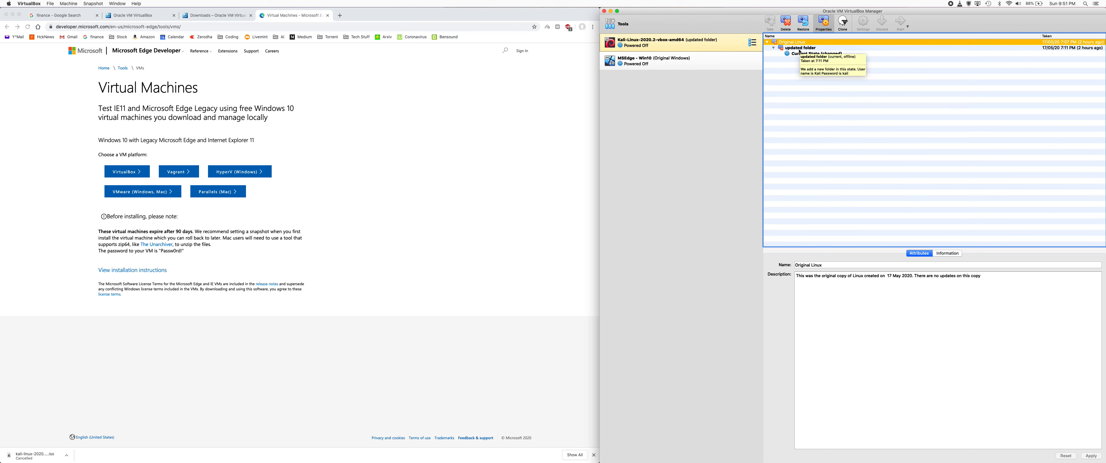
{"action": "left_click", "coordinate": [801, 49]}
{"action": "left_click", "coordinate": [802, 54]}
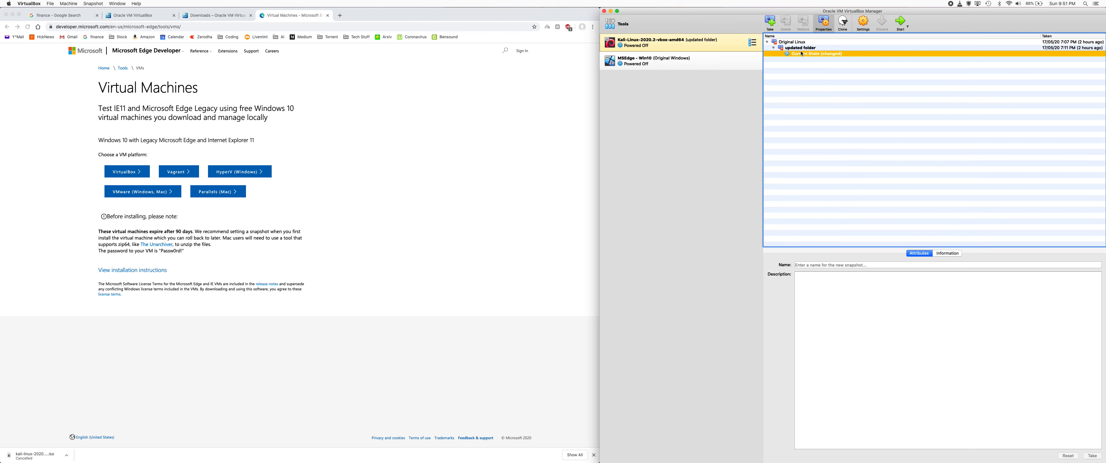
Step: Examine the "Original Windows" snapshot and the current state of the MSEdge - Win10 machine
{"action": "left_click", "coordinate": [708, 60]}
{"action": "left_click", "coordinate": [805, 43]}
{"action": "left_click", "coordinate": [807, 47]}
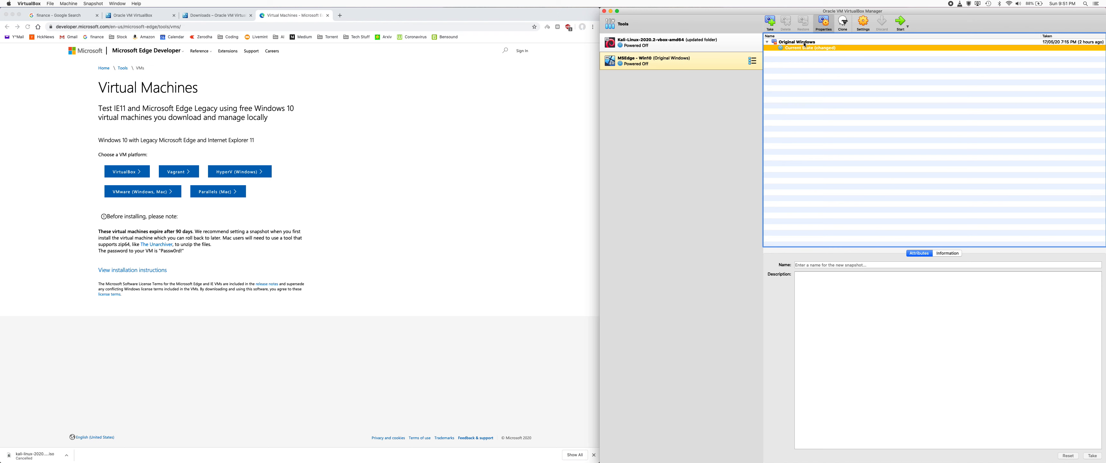
{"action": "left_click", "coordinate": [804, 42]}
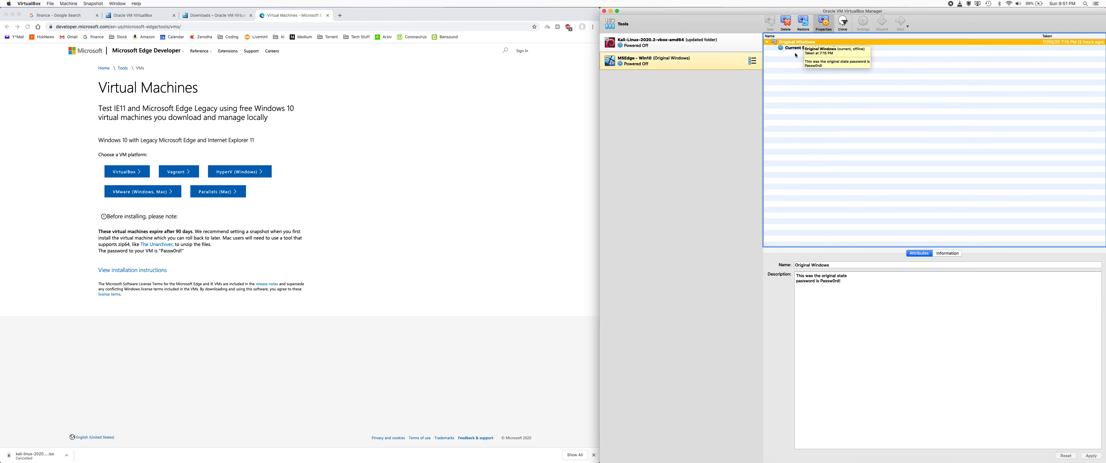
{"action": "left_click", "coordinate": [794, 48]}
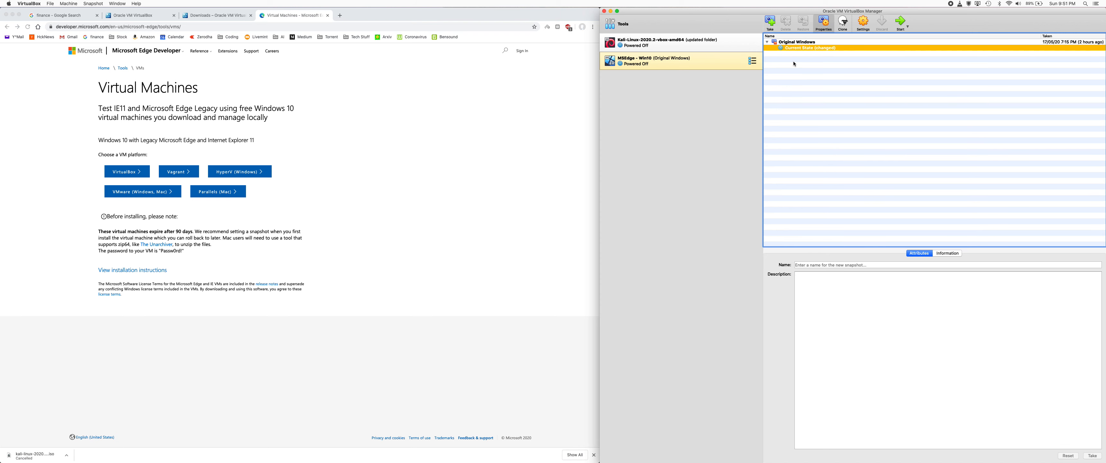
Step: Compare the snapshot trees of the Kali and MSEdge - Win10 machines, ending on the Windows machine
{"action": "left_click", "coordinate": [727, 45]}
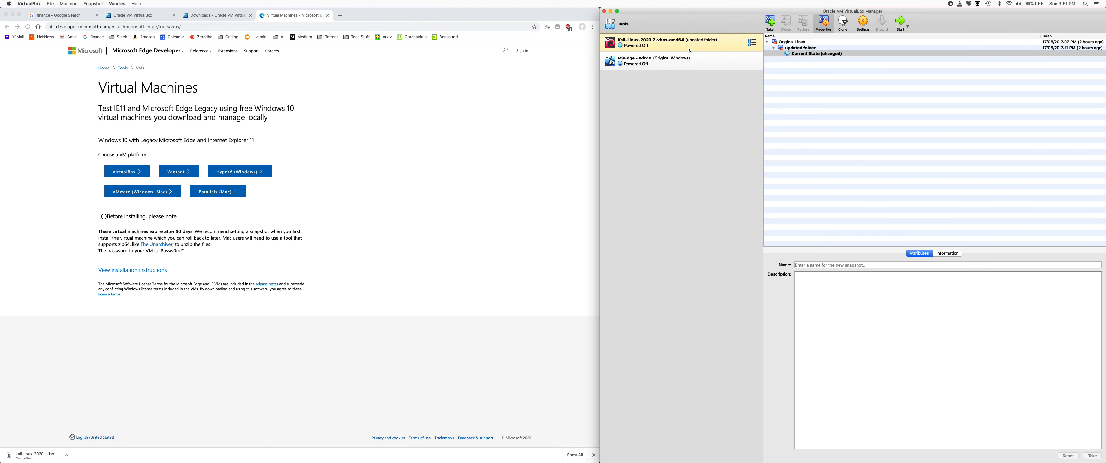
{"action": "left_click", "coordinate": [677, 63]}
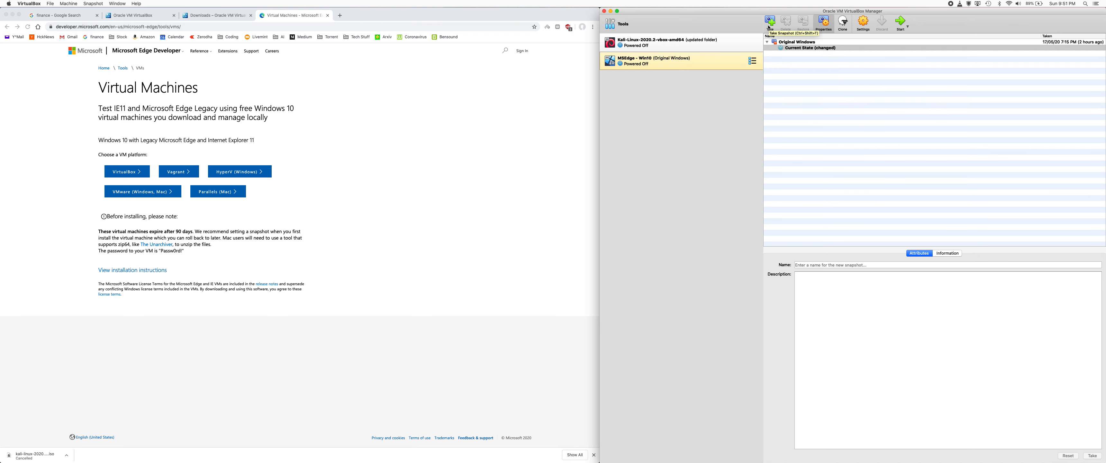
{"action": "left_click", "coordinate": [674, 43]}
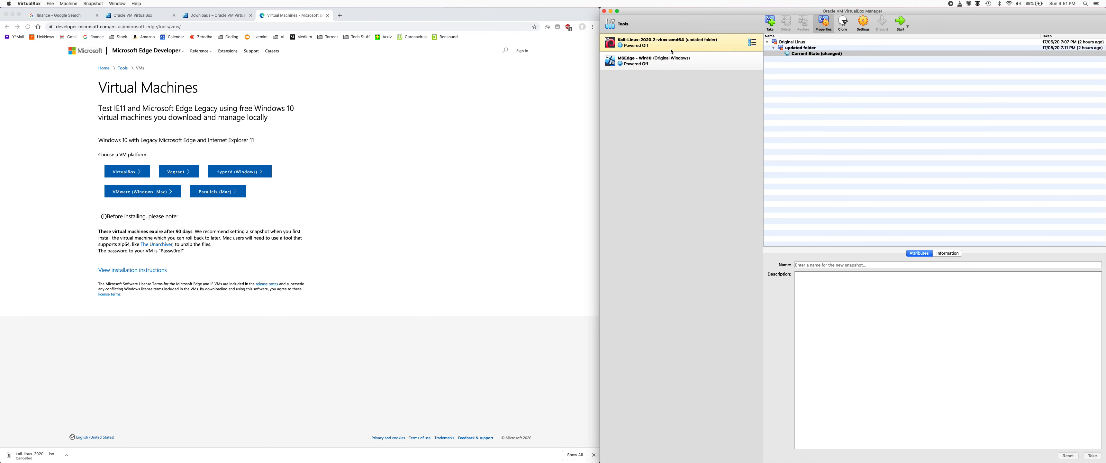
{"action": "left_click", "coordinate": [668, 57]}
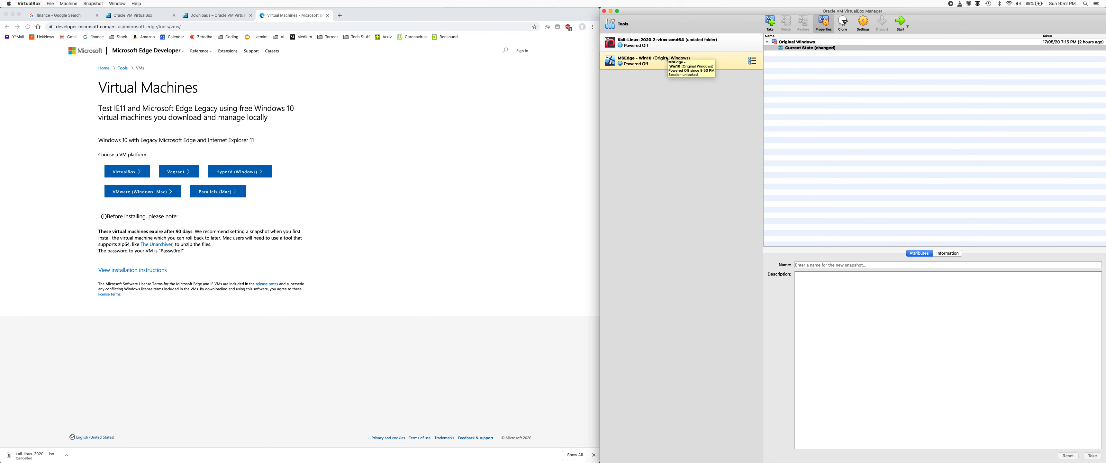
Step: Minimize the VirtualBox Manager window and bring up the Dock on the second display
{"action": "left_click", "coordinate": [611, 11]}
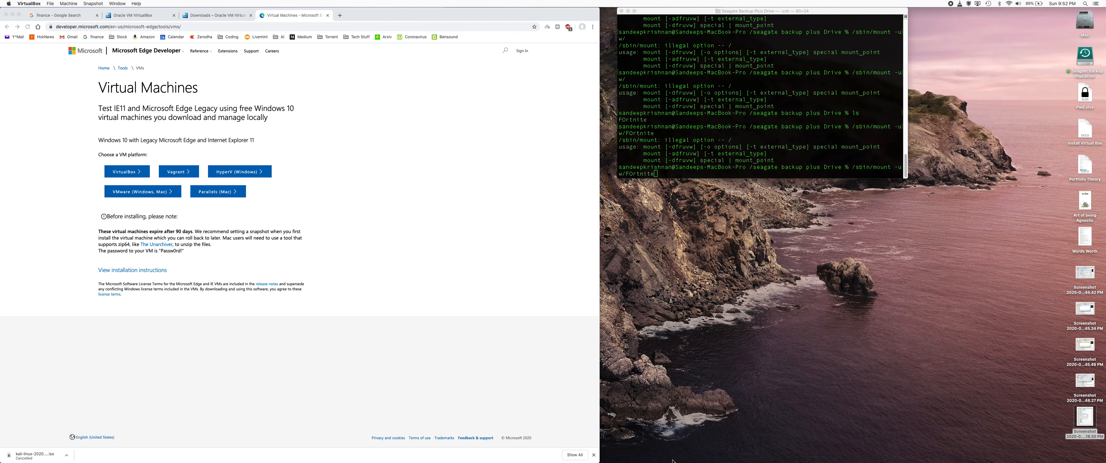
{"action": "mouse_move", "coordinate": [618, 462]}
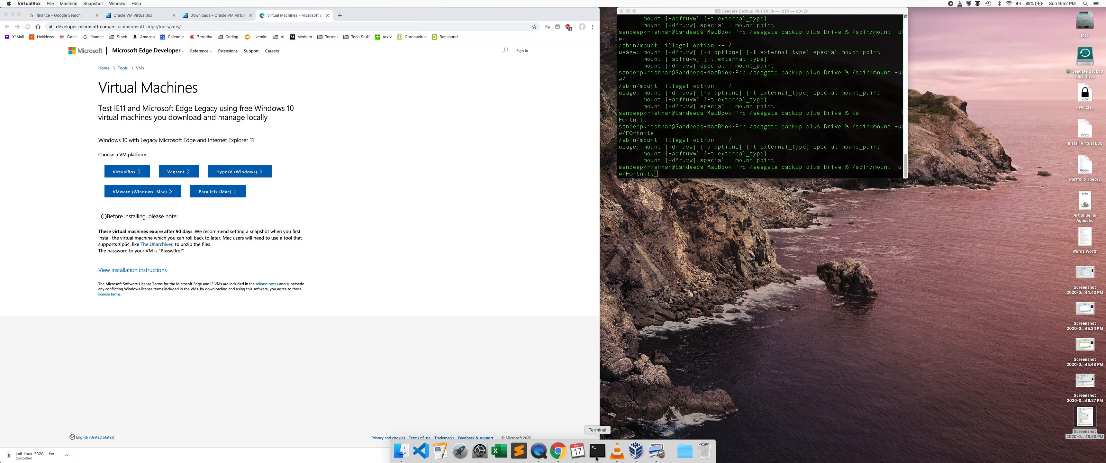